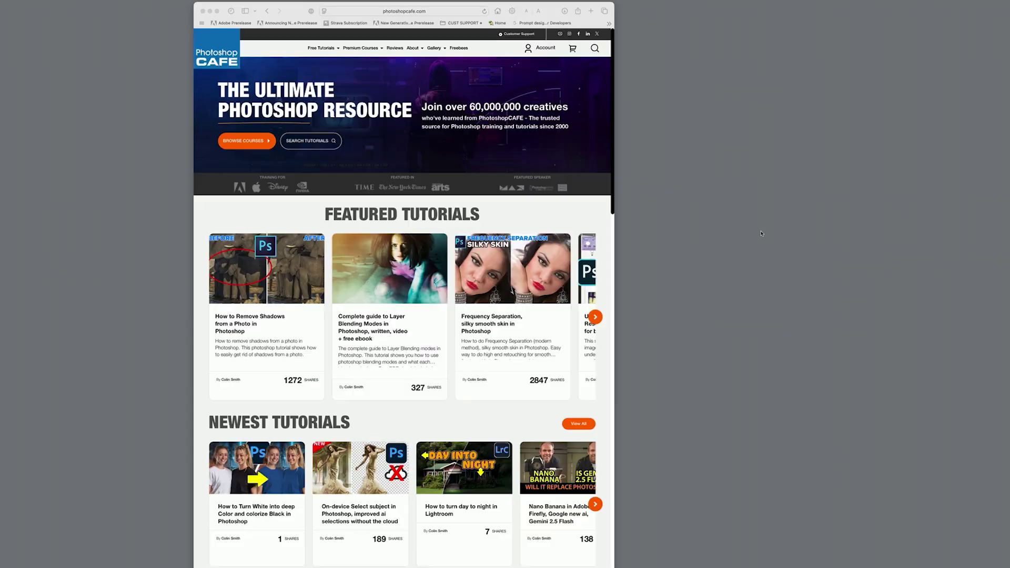
scroll(528, 247, "down", 5)
scroll(528, 247, "down", 5)
scroll(528, 247, "down", 10)
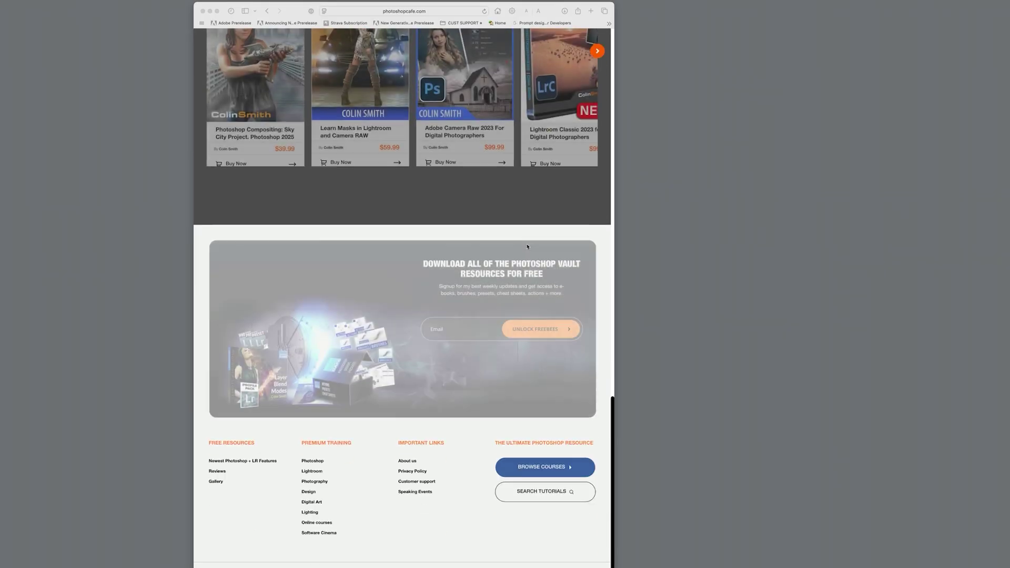
scroll(528, 247, "up", 20)
scroll(528, 246, "up", 2)
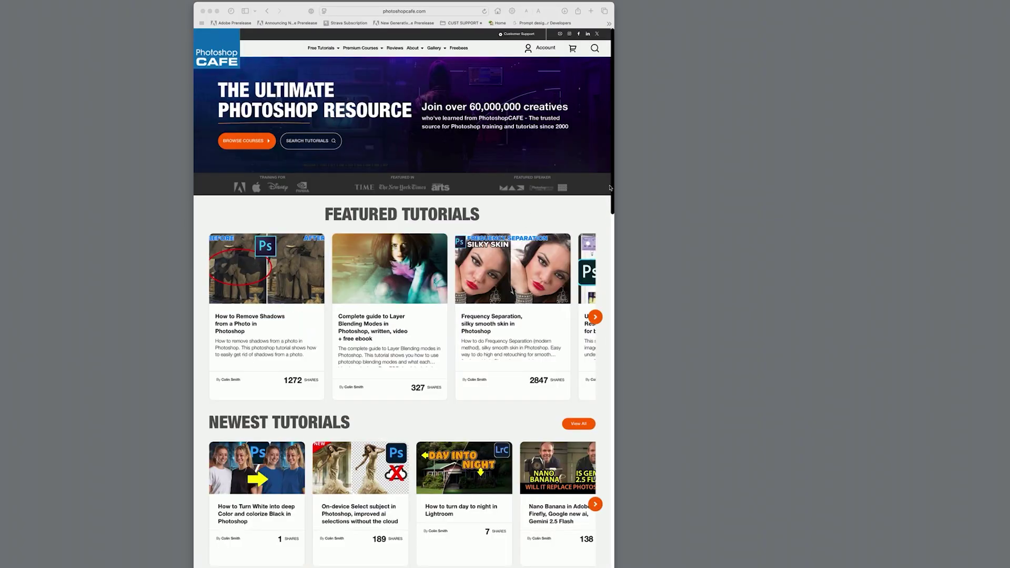
- Resize the browser window, advance the Newest Tutorials carousel three times, and open the full tutorials archive
left_click_drag(615, 185, 933, 199)
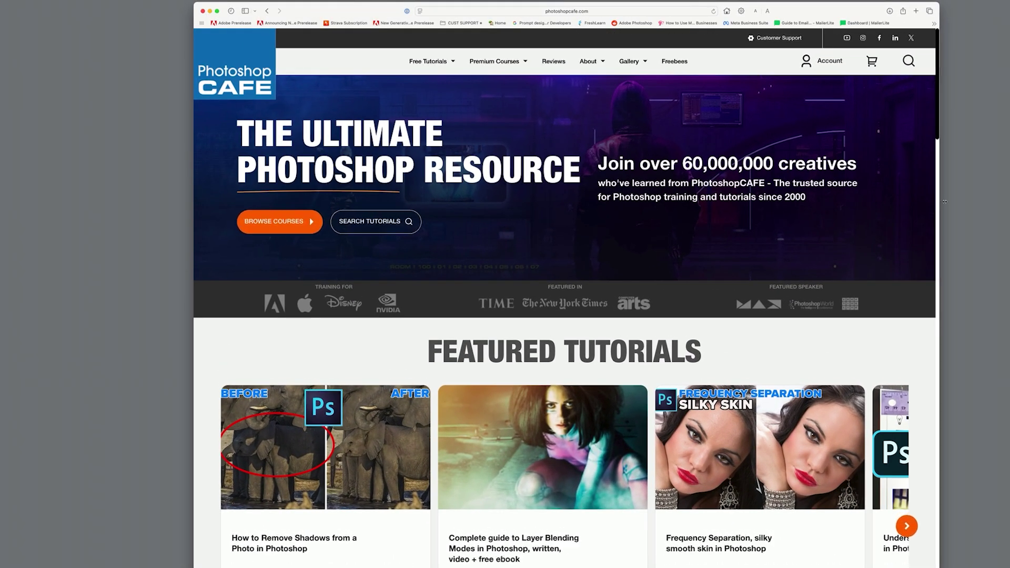
left_click_drag(933, 199, 1009, 205)
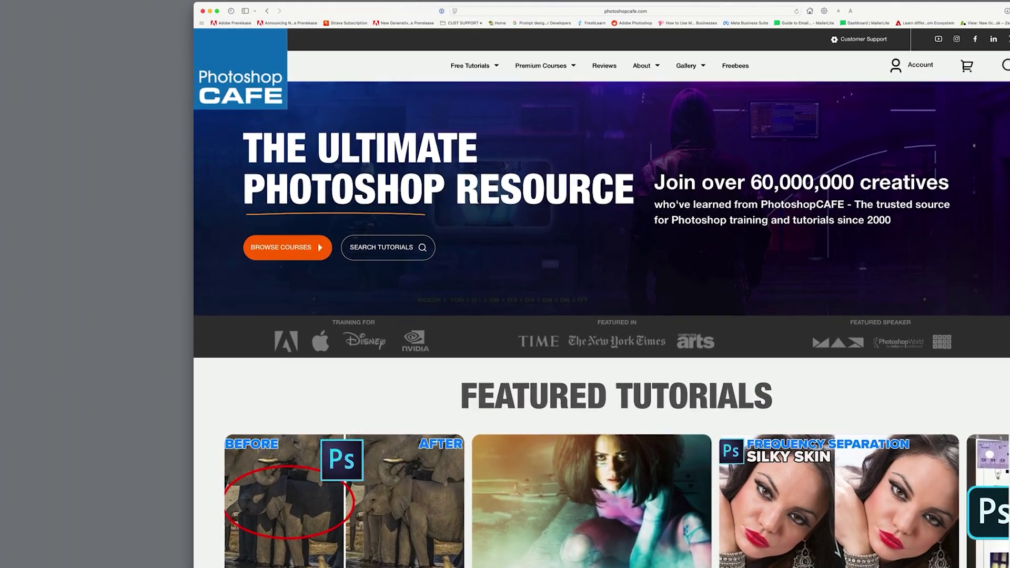
scroll(767, 213, "down", 5)
scroll(767, 214, "down", 5)
scroll(767, 213, "down", 3)
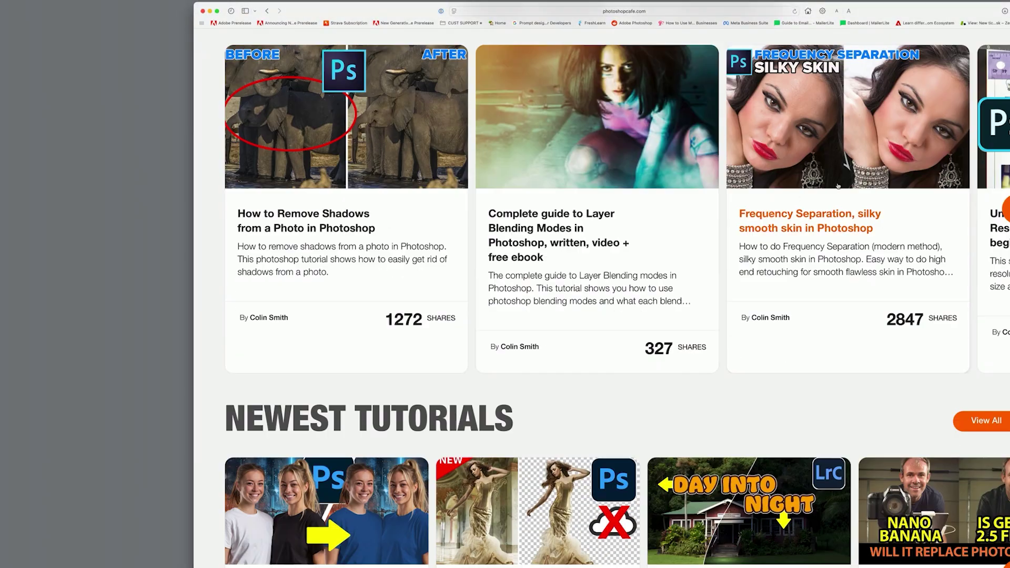
left_click_drag(1009, 205, 581, 190)
scroll(462, 138, "up", 5)
scroll(462, 138, "up", 2)
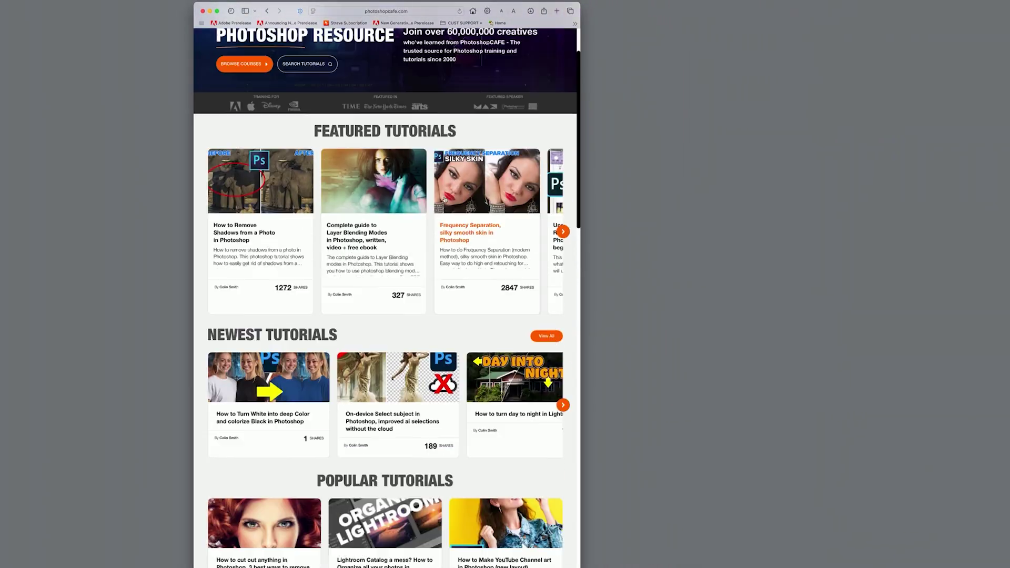
scroll(463, 138, "up", 2)
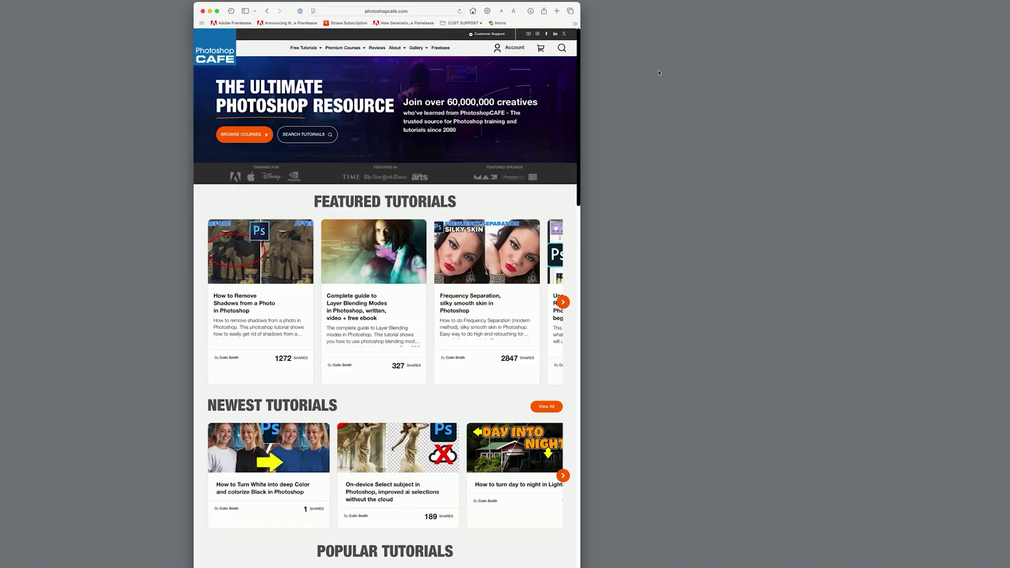
scroll(556, 365, "down", 3)
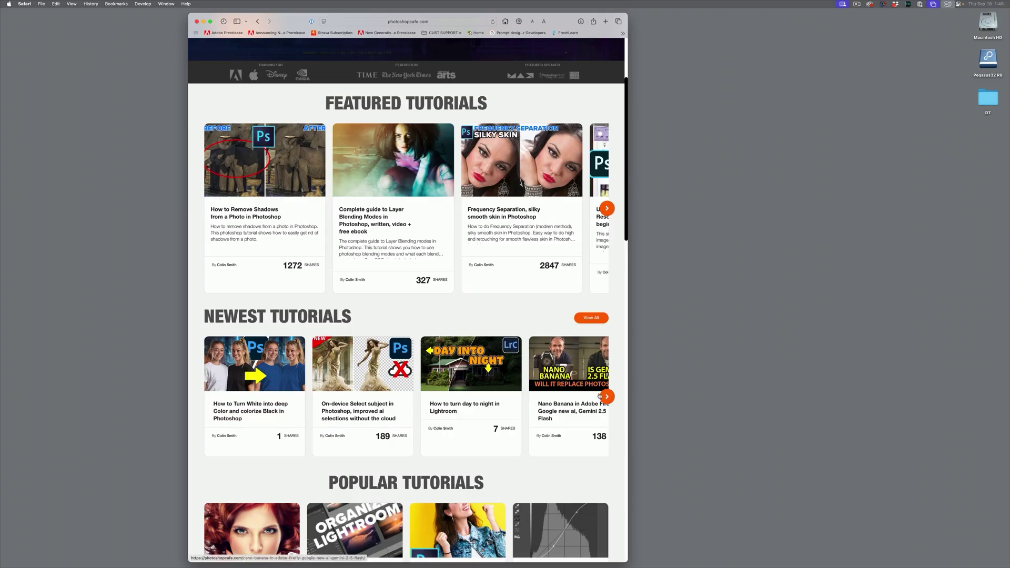
left_click(607, 396)
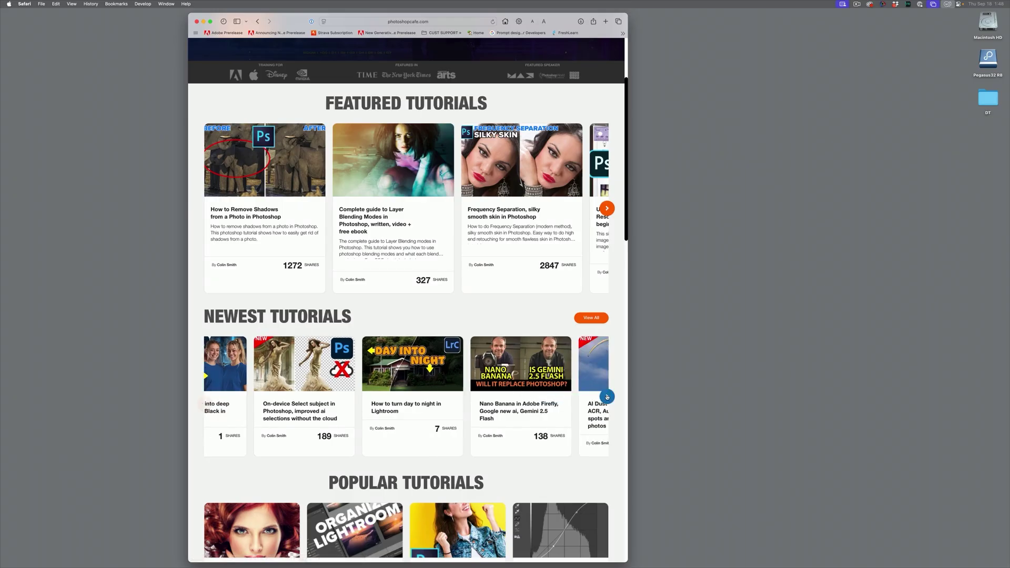
left_click(606, 397)
left_click(607, 397)
left_click(607, 397)
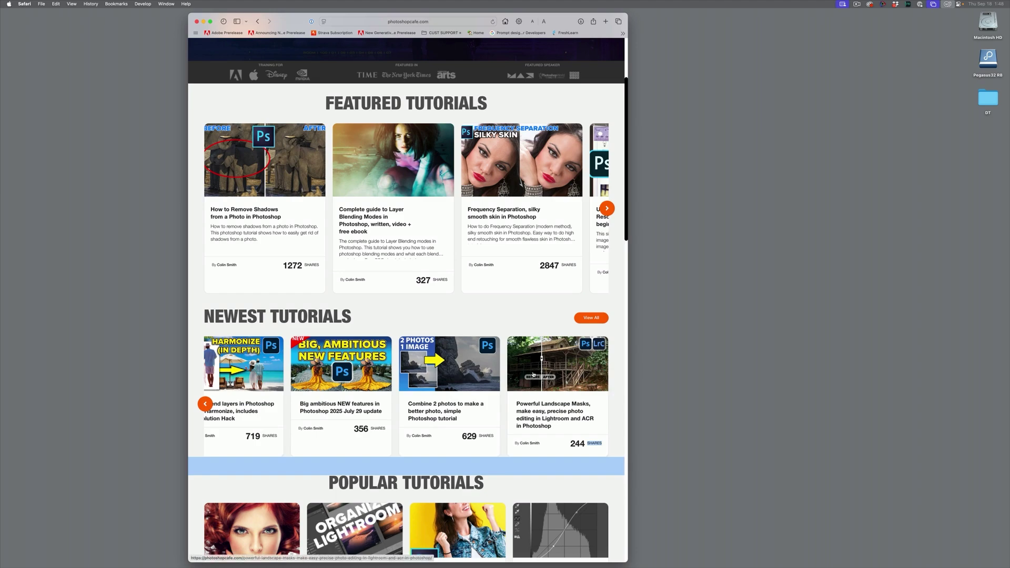
left_click(588, 318)
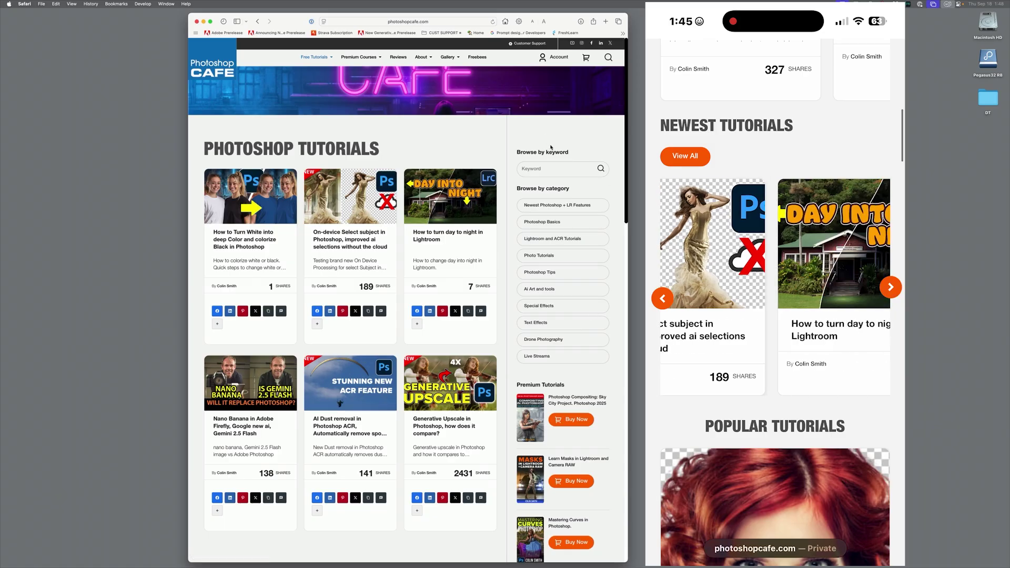
- View the Newest Photoshop + LR Features category, keyword-search 'layer masks', then return to All Free Tutorials
left_click(555, 206)
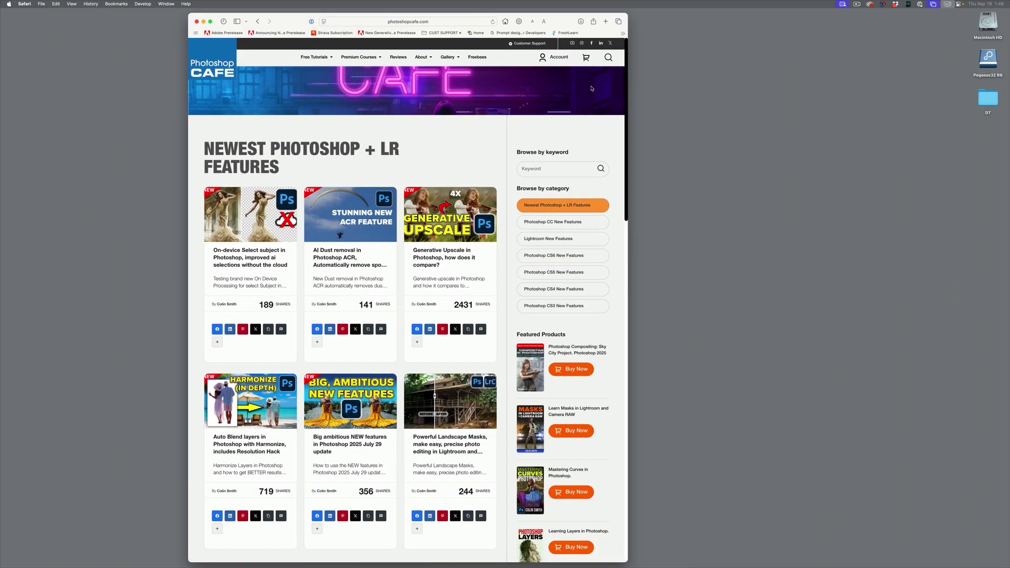
left_click(607, 59)
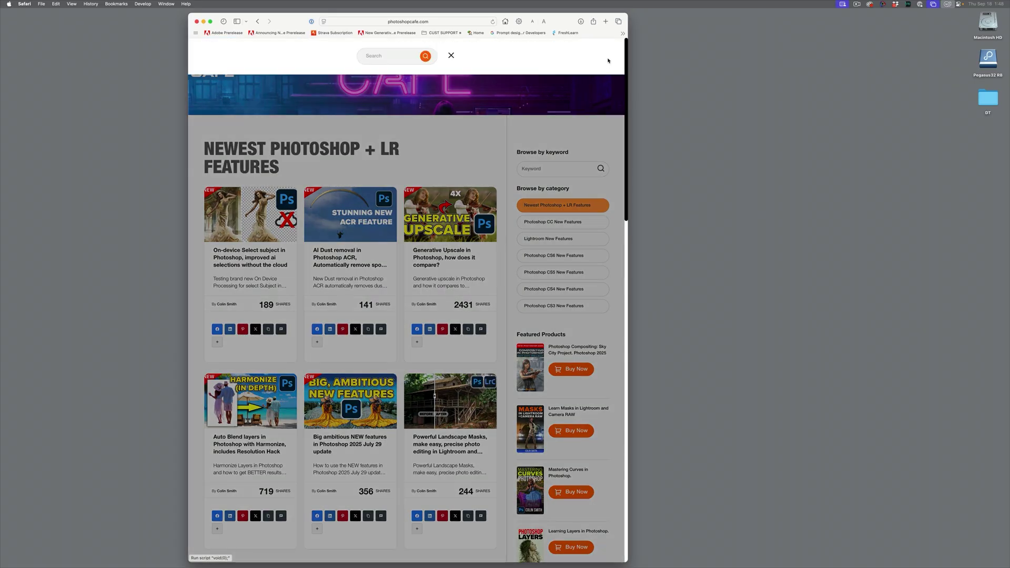
left_click(546, 167)
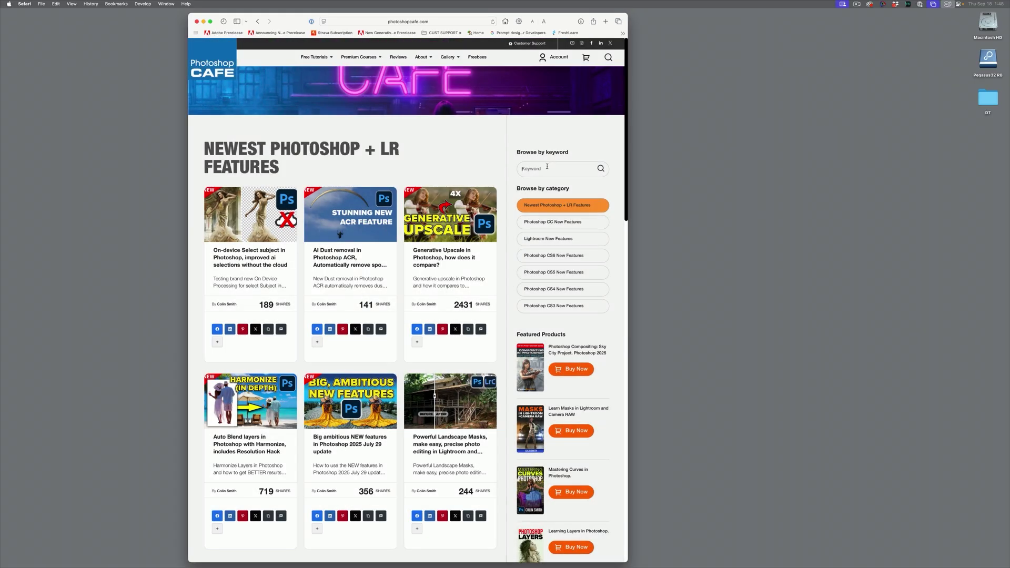
type("layer masks")
left_click(601, 168)
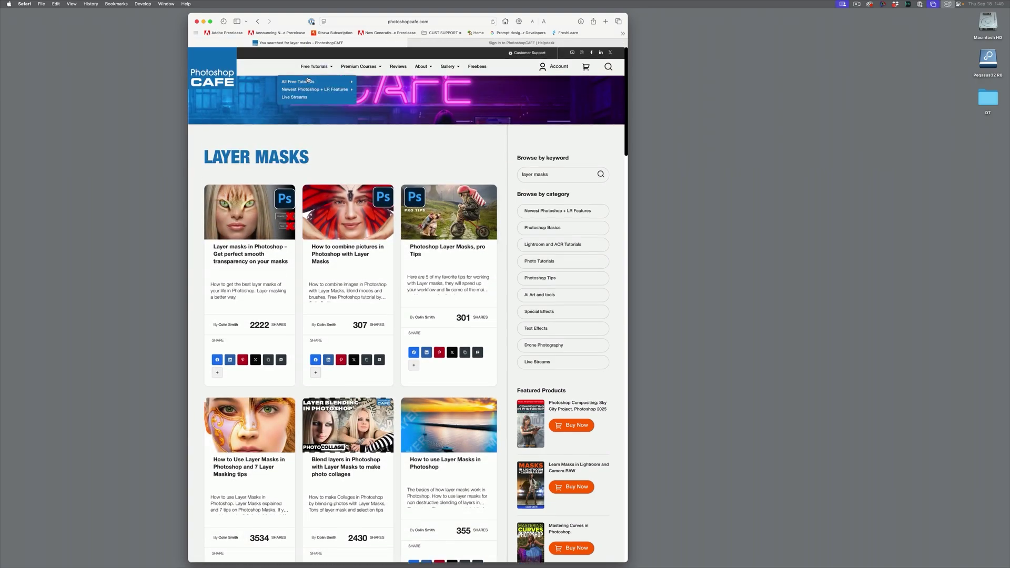
mouse_move(297, 82)
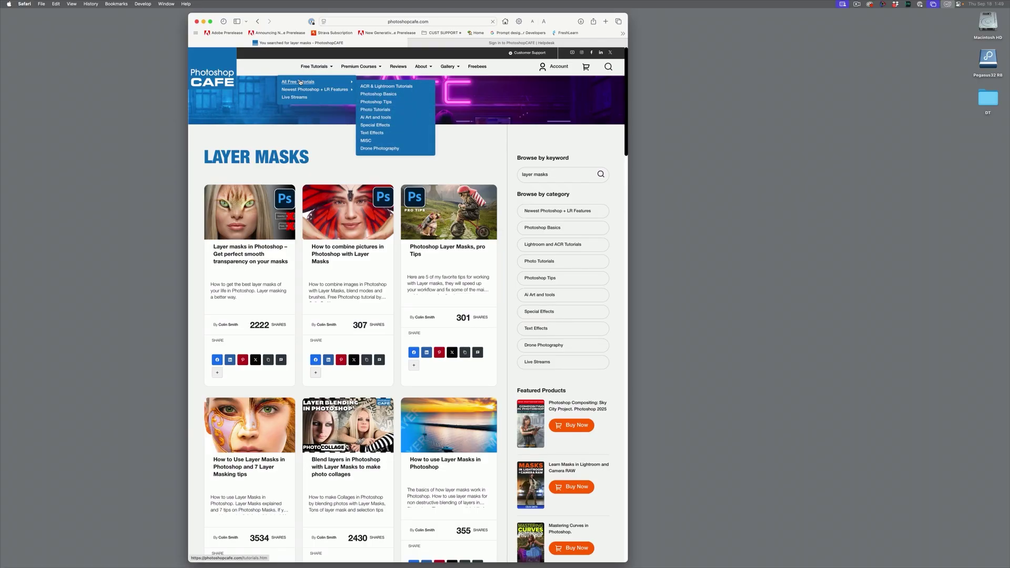
left_click(299, 81)
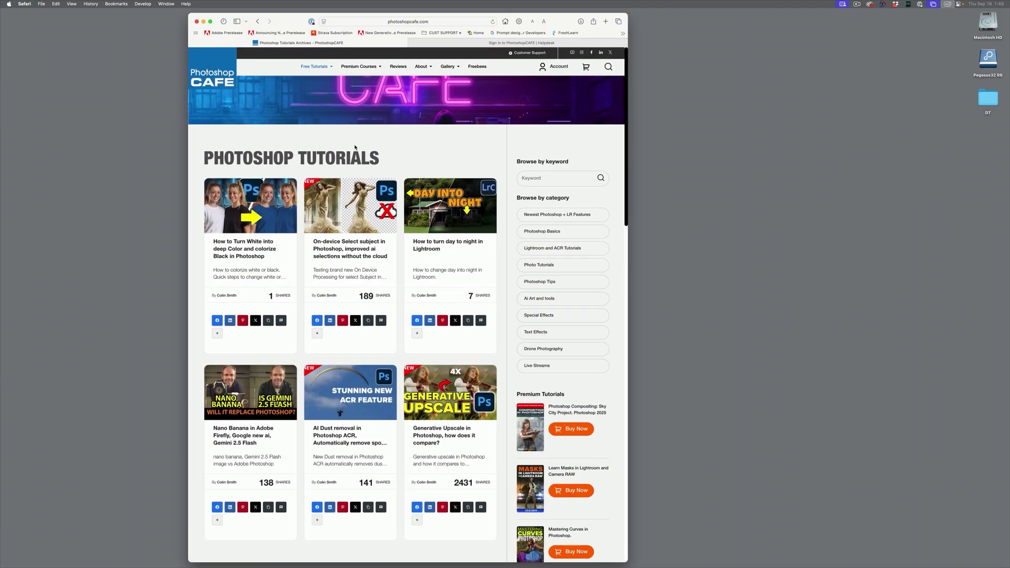
- Open the 'How to Turn White into Deep Color and Colorize Black' tutorial and share it via SMS
left_click(269, 196)
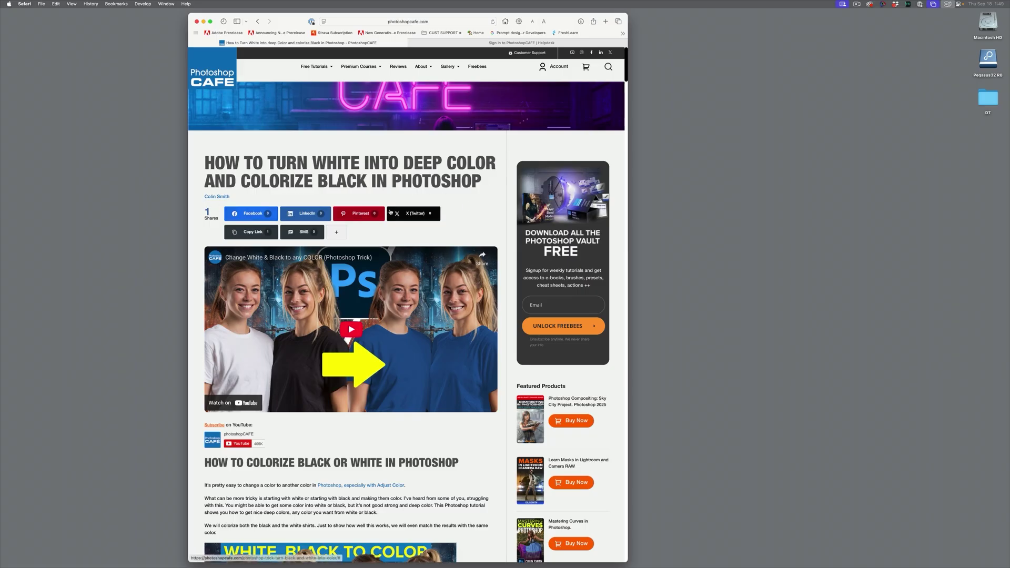
left_click(303, 231)
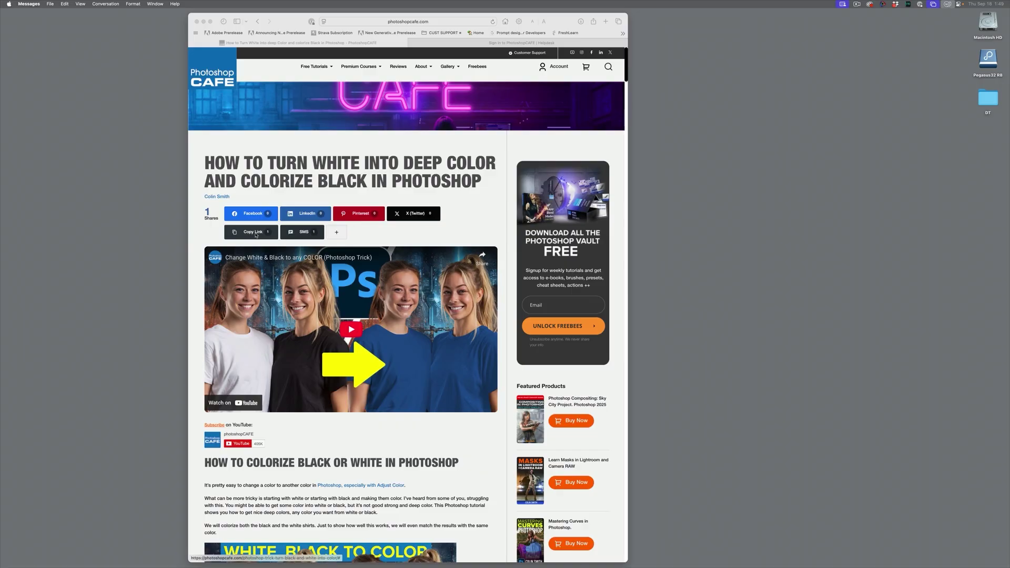
scroll(453, 252, "down", 2)
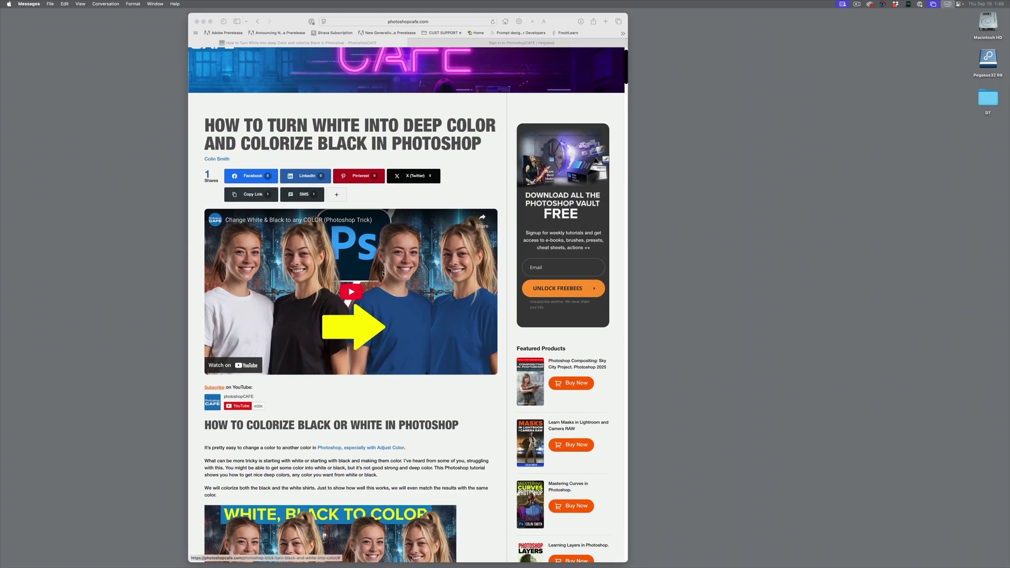
scroll(397, 275, "down", 5)
scroll(407, 270, "down", 1)
scroll(415, 266, "down", 1)
scroll(426, 260, "down", 3)
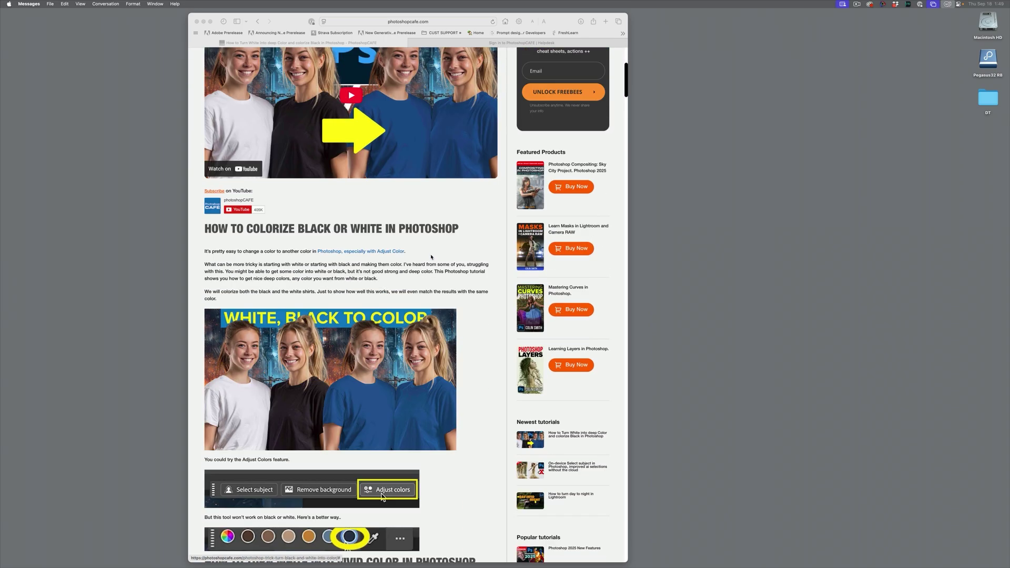
scroll(431, 257, "down", 4)
scroll(431, 257, "down", 10)
scroll(430, 258, "down", 10)
scroll(419, 262, "down", 10)
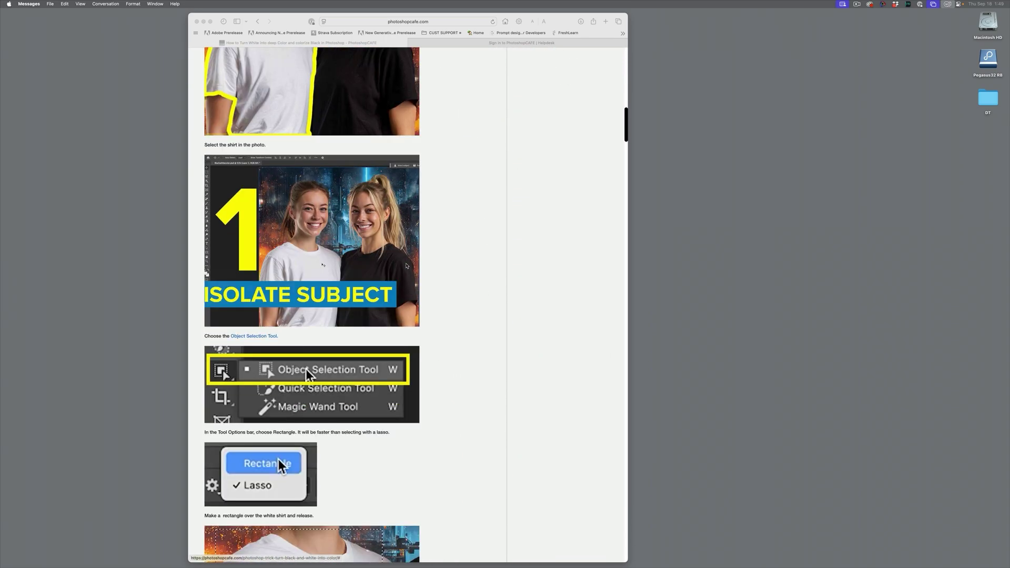
scroll(407, 266, "down", 10)
scroll(406, 266, "down", 5)
scroll(407, 267, "down", 5)
scroll(407, 266, "down", 5)
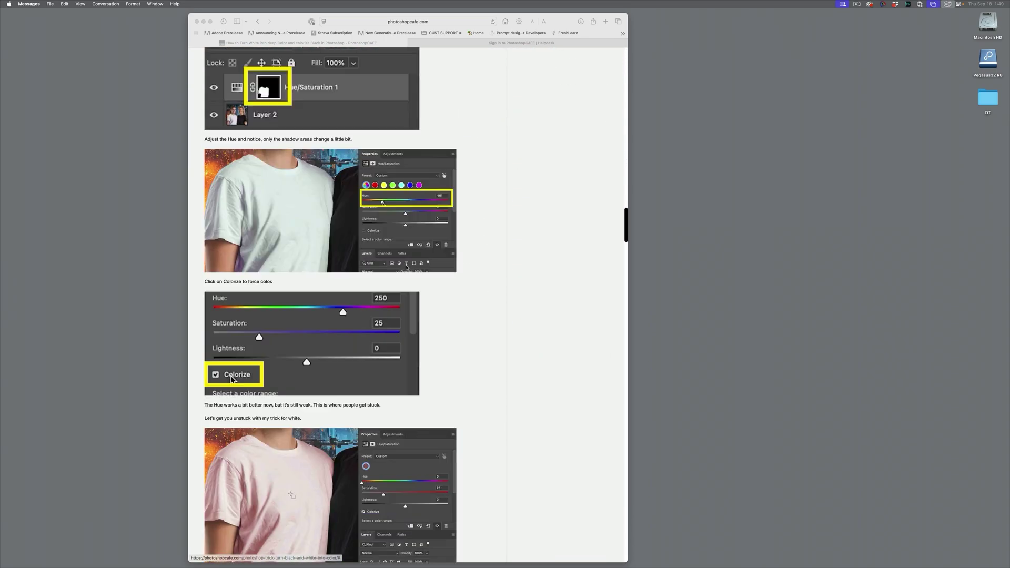
scroll(406, 268, "down", 10)
scroll(406, 268, "up", 4)
scroll(406, 268, "up", 5)
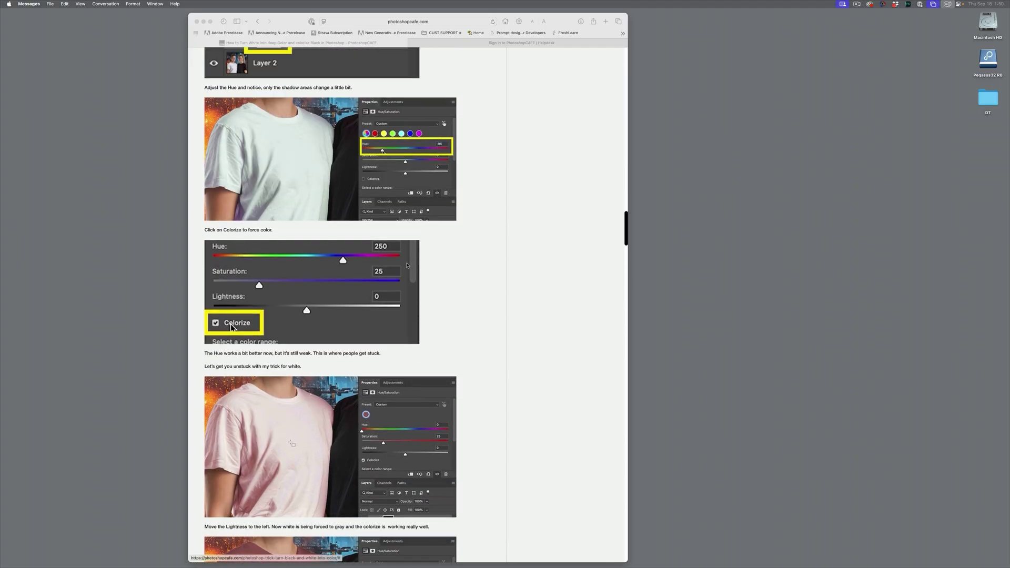
scroll(407, 268, "up", 5)
scroll(407, 266, "up", 8)
scroll(407, 266, "up", 1)
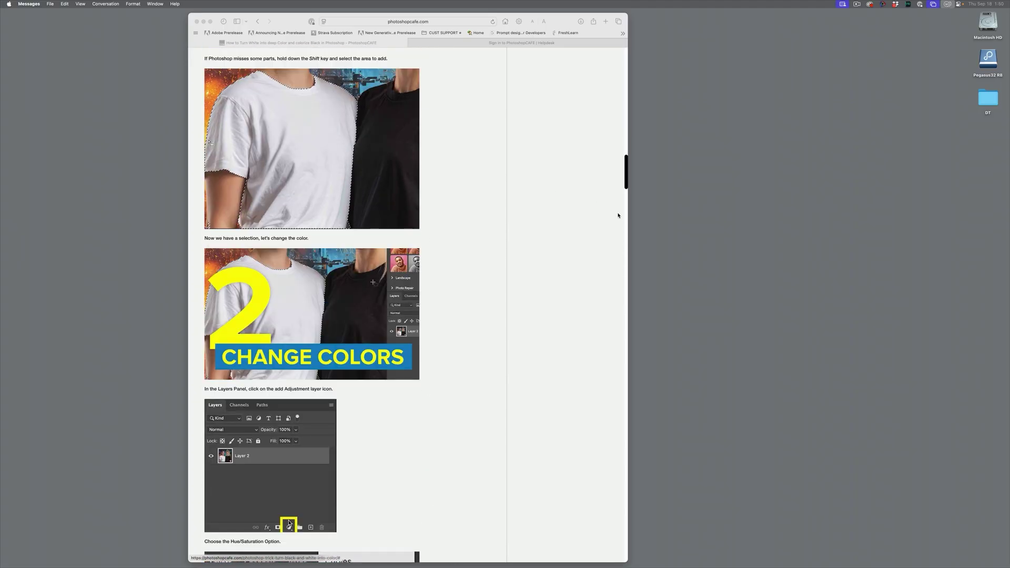
- Widen the Safari window so the white-to-color tutorial page displays larger
left_click_drag(629, 213, 1009, 242)
scroll(499, 192, "up", 6)
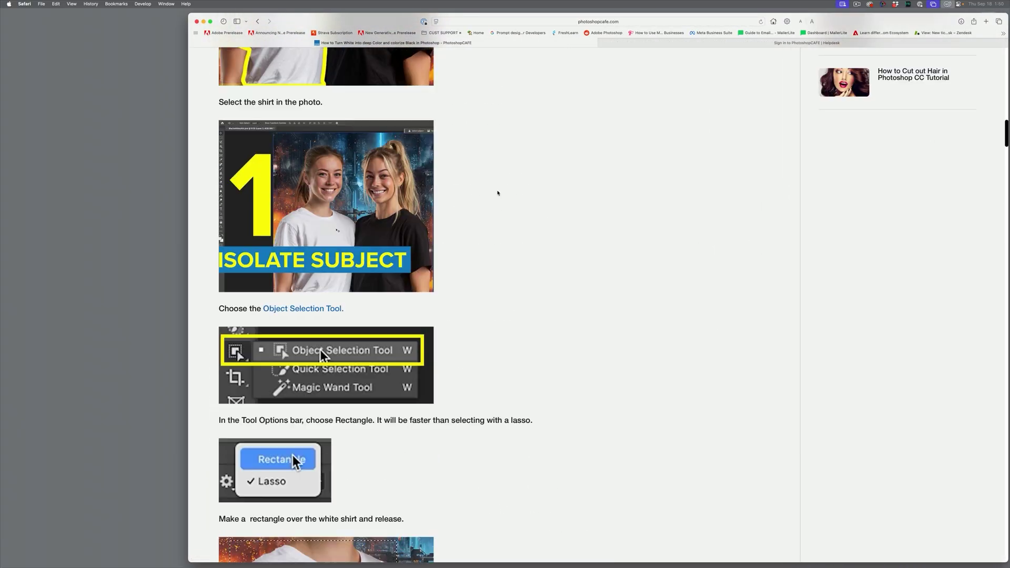
scroll(499, 192, "up", 5)
scroll(497, 192, "up", 7)
scroll(497, 192, "up", 5)
scroll(497, 192, "up", 4)
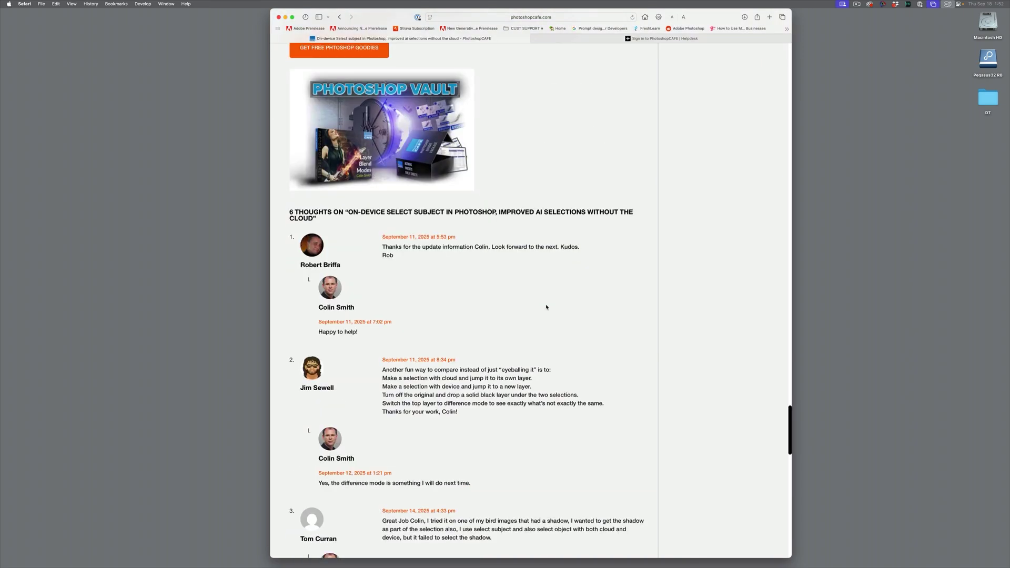
scroll(513, 261, "down", 1)
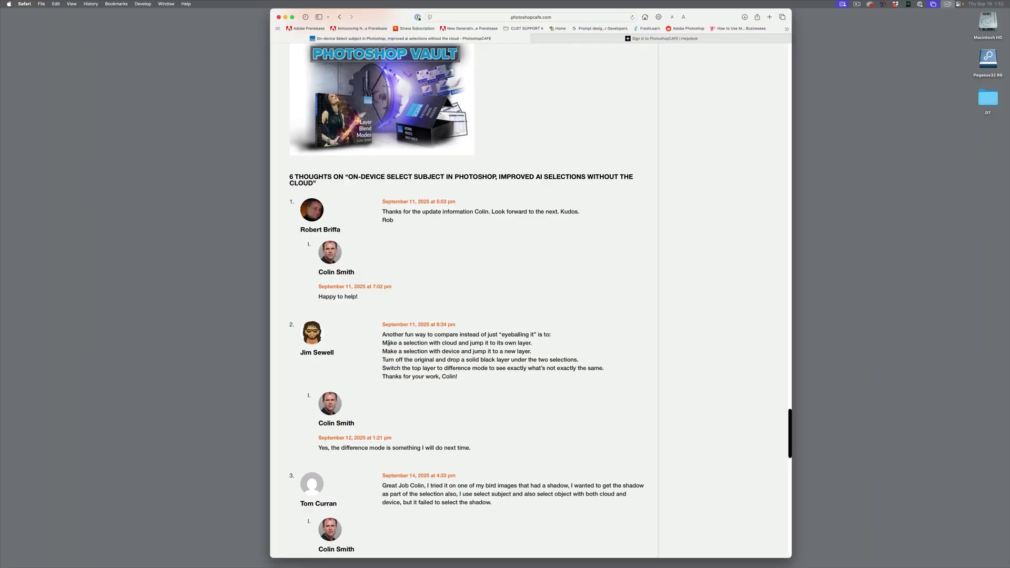
scroll(374, 353, "down", 5)
scroll(351, 272, "up", 15)
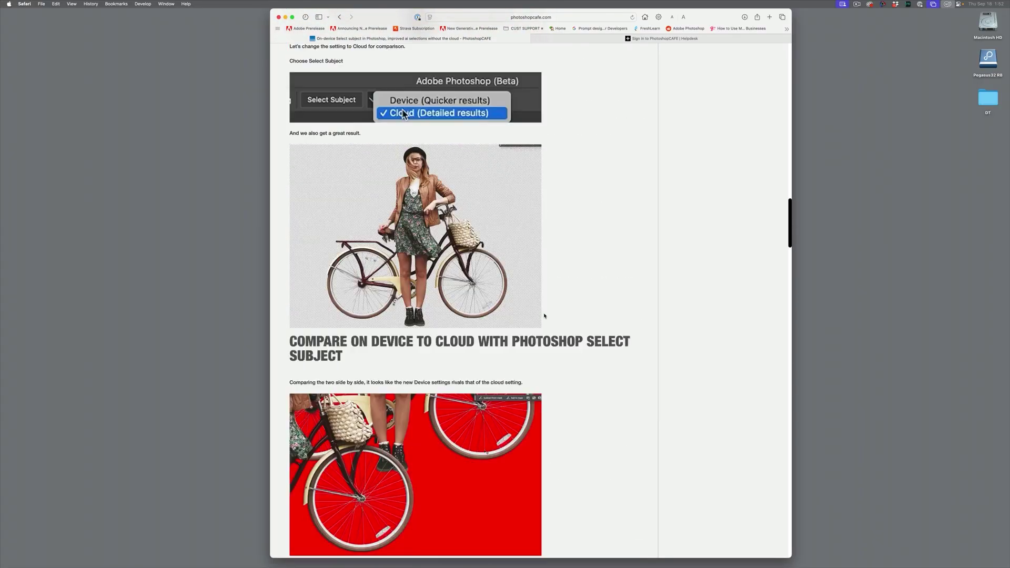
scroll(474, 300, "up", 10)
scroll(551, 313, "up", 10)
scroll(552, 314, "up", 5)
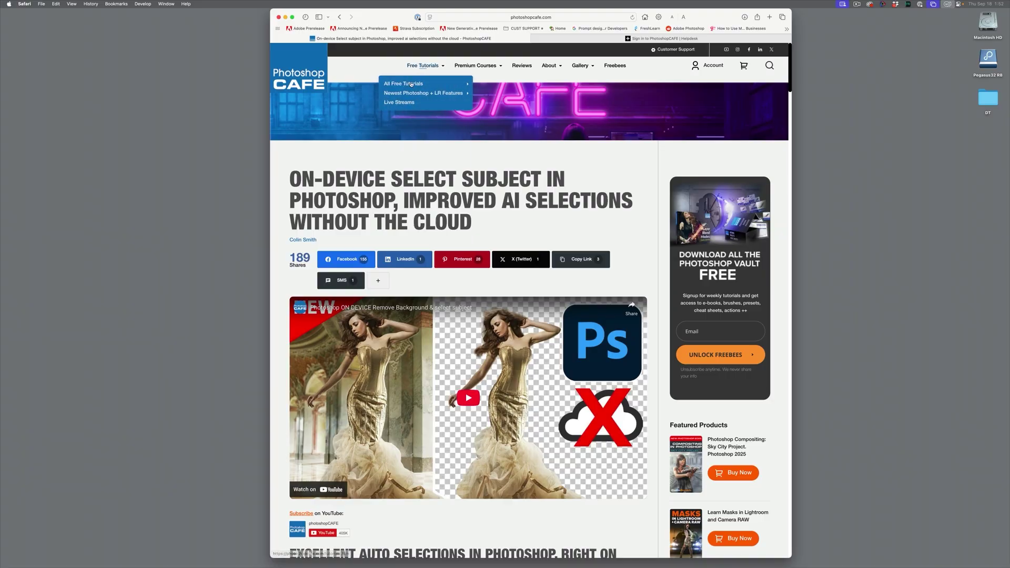
mouse_move(423, 93)
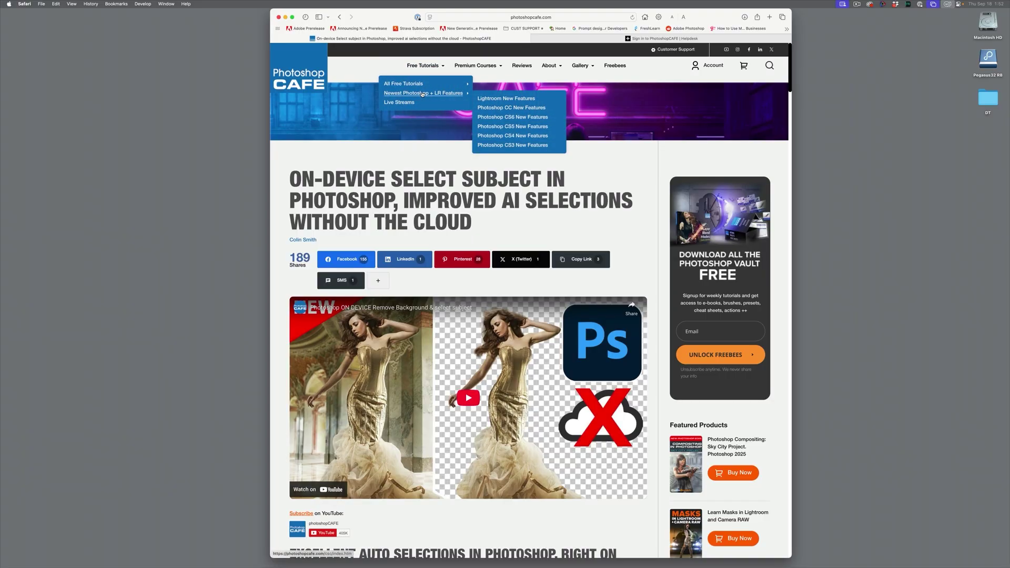
- Browse the Newest Photoshop + LR, Photoshop CC, Lightroom, CS6 and CS4 New Features archives in turn
left_click(423, 93)
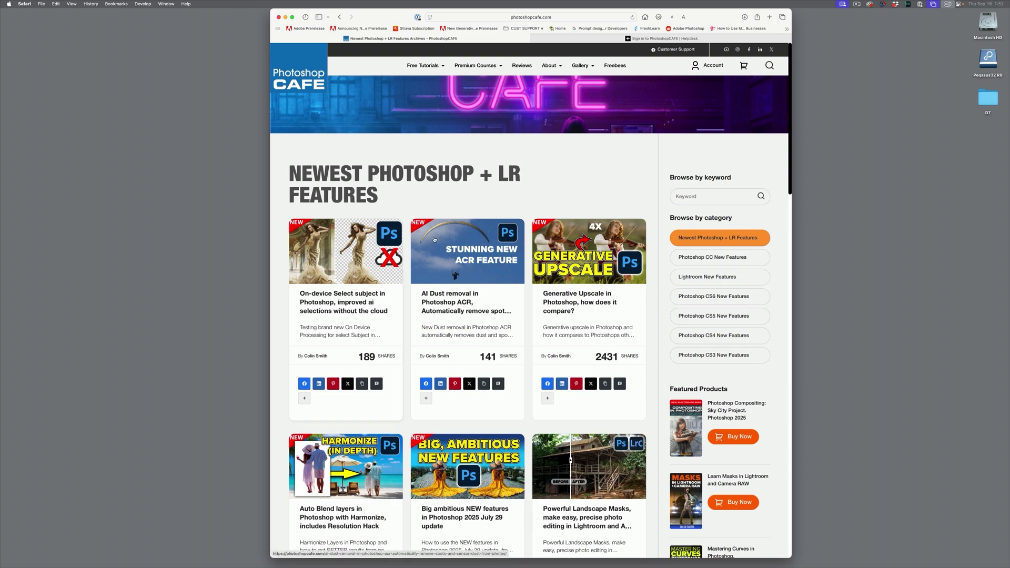
scroll(369, 236, "down", 3)
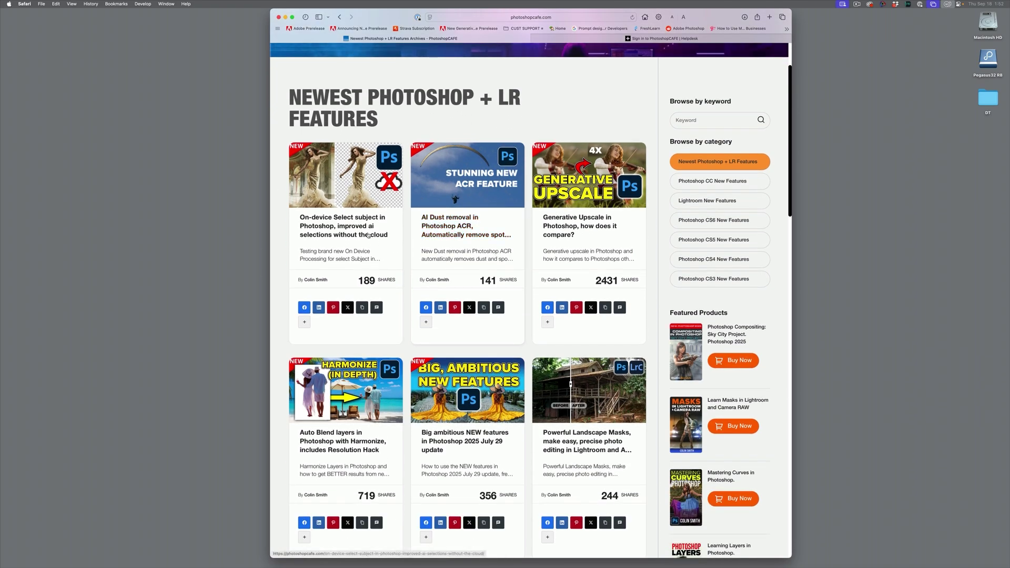
scroll(368, 235, "up", 3)
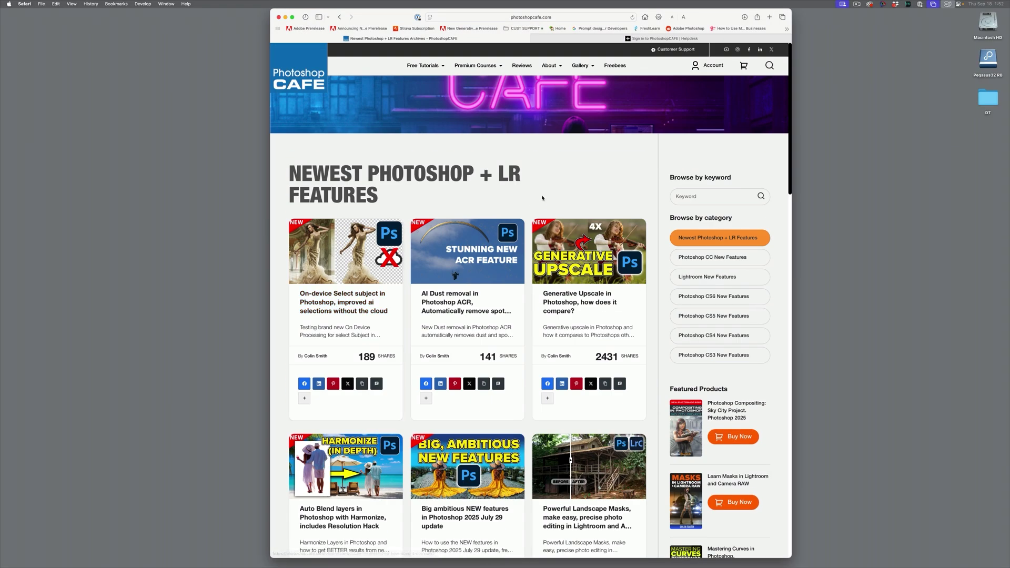
left_click(711, 258)
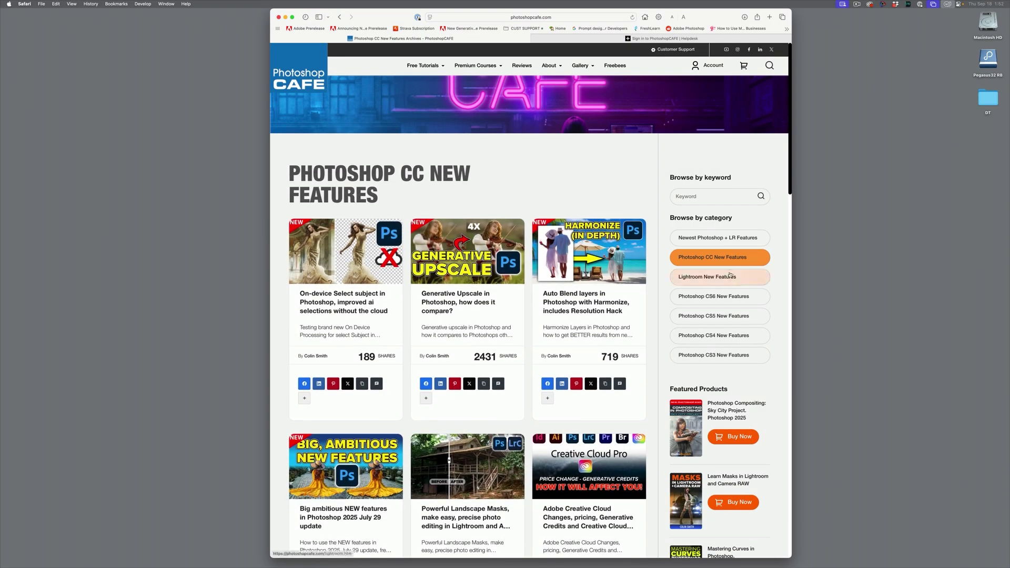
left_click(730, 276)
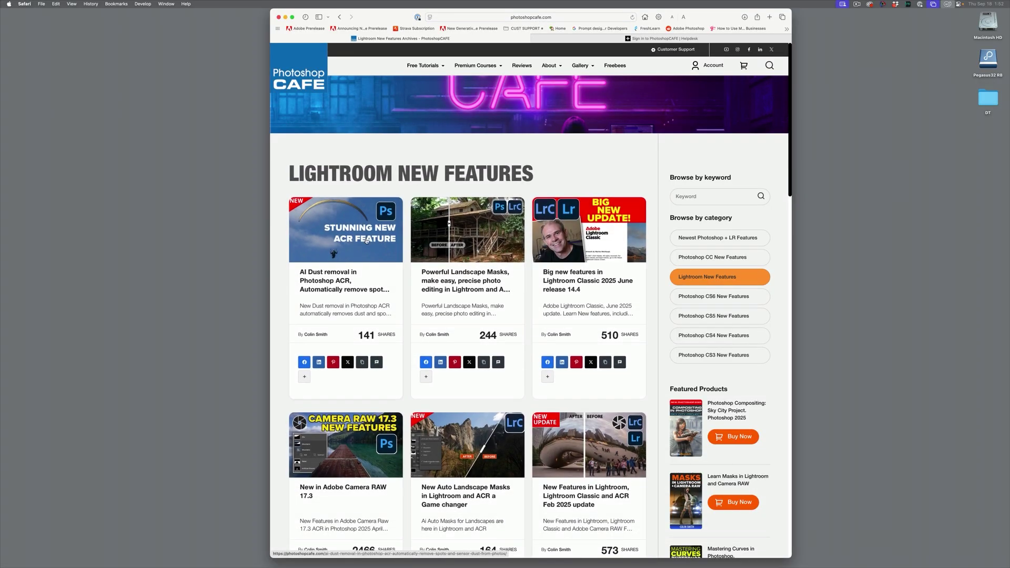
left_click(719, 239)
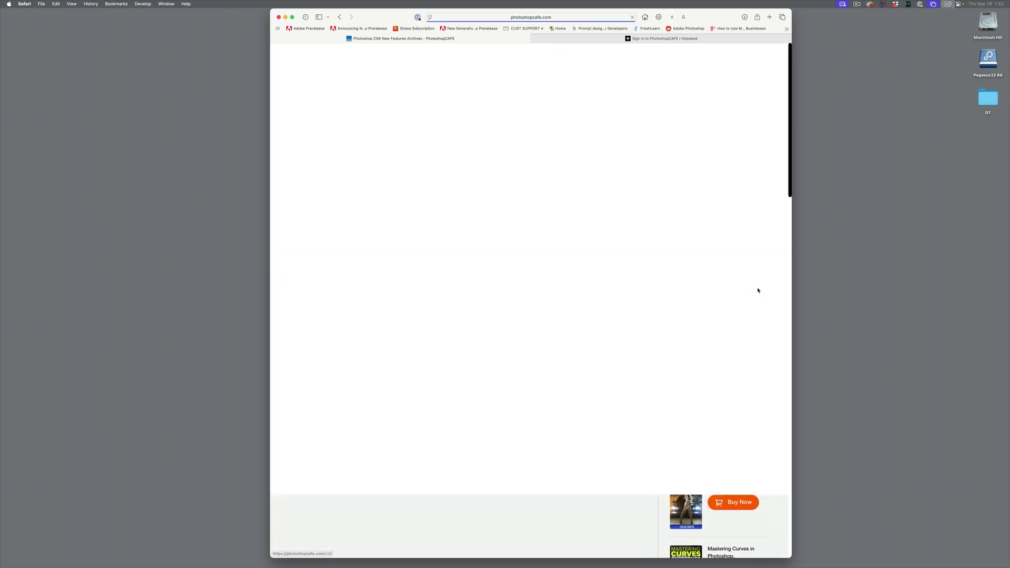
scroll(542, 318, "down", 3)
scroll(540, 314, "up", 3)
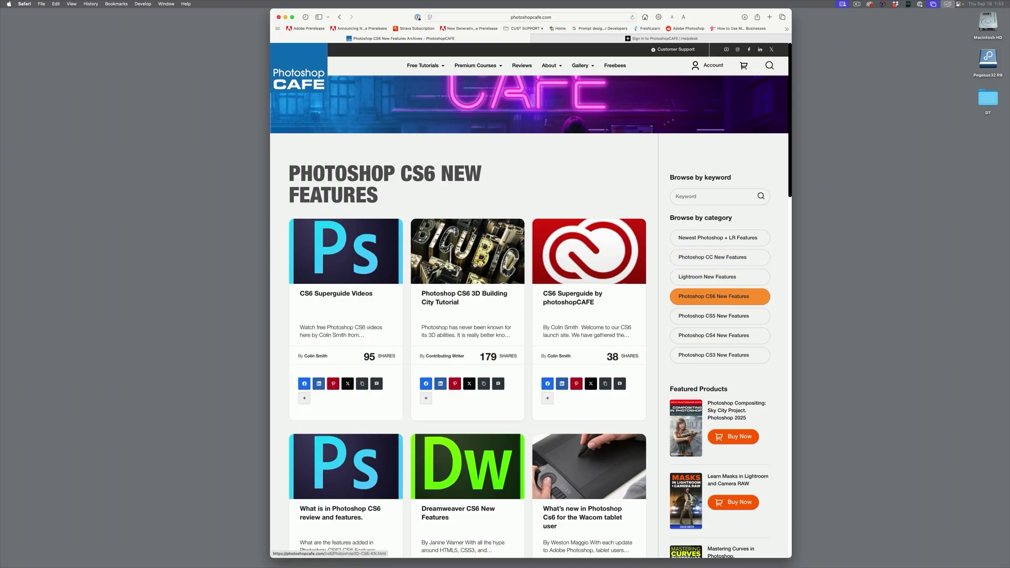
left_click(714, 336)
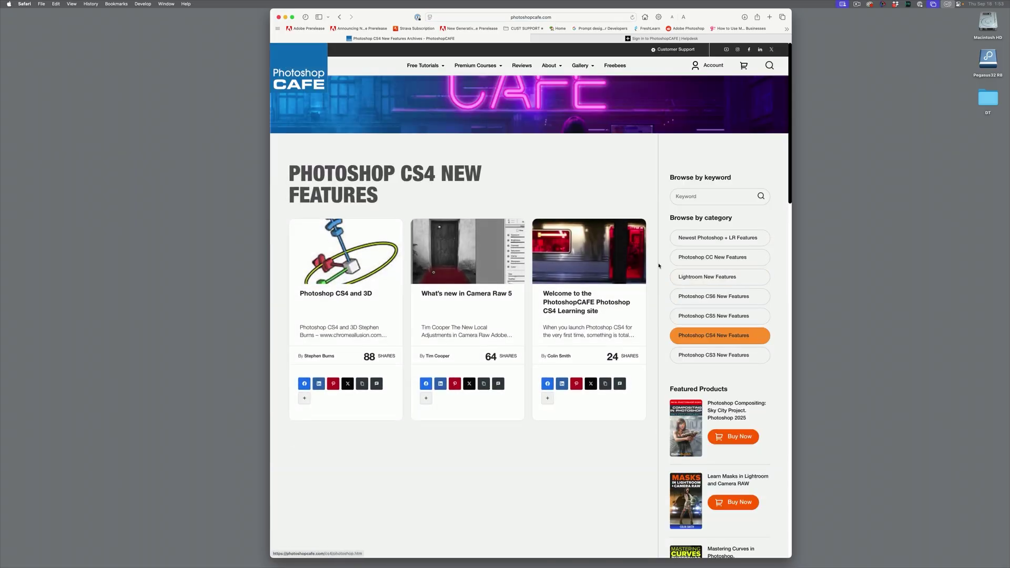
- Read the CS4 learning site welcome article, jump back to its top, and return to the CS4 listing
left_click(607, 255)
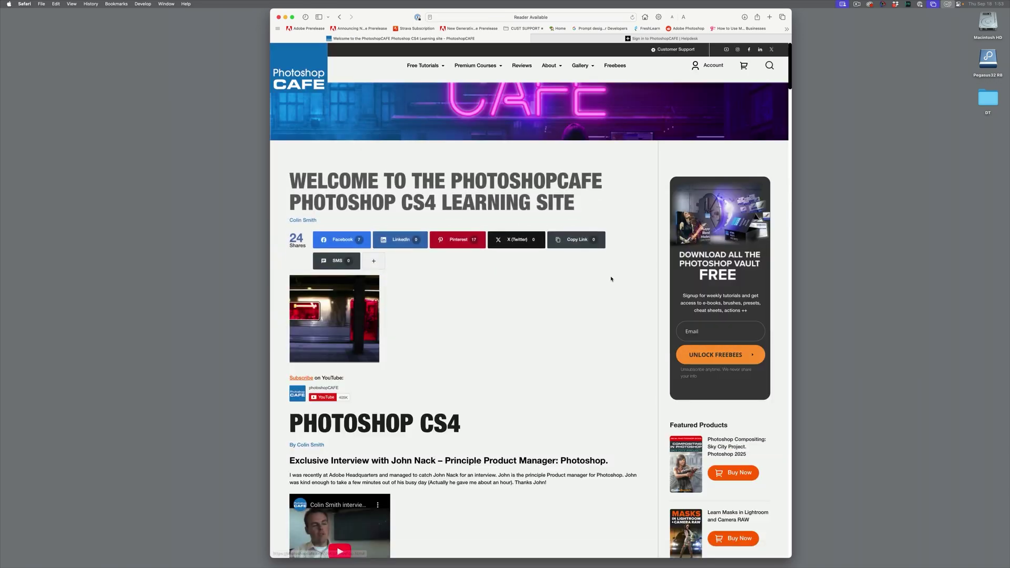
scroll(610, 280, "down", 5)
scroll(600, 279, "down", 3)
scroll(597, 278, "down", 3)
scroll(596, 279, "down", 3)
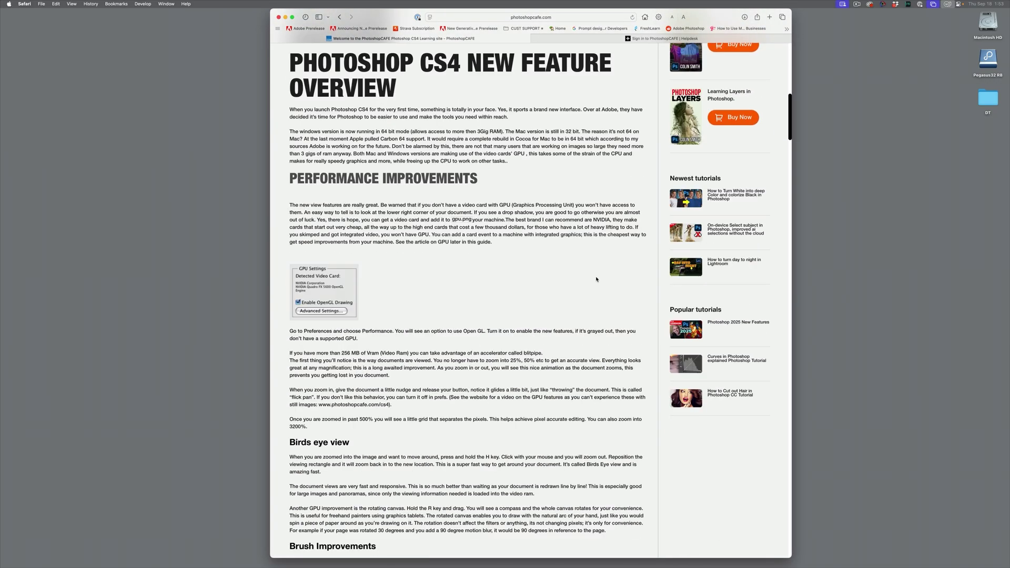
scroll(597, 278, "down", 5)
scroll(594, 280, "down", 3)
scroll(599, 284, "down", 4)
scroll(603, 289, "down", 5)
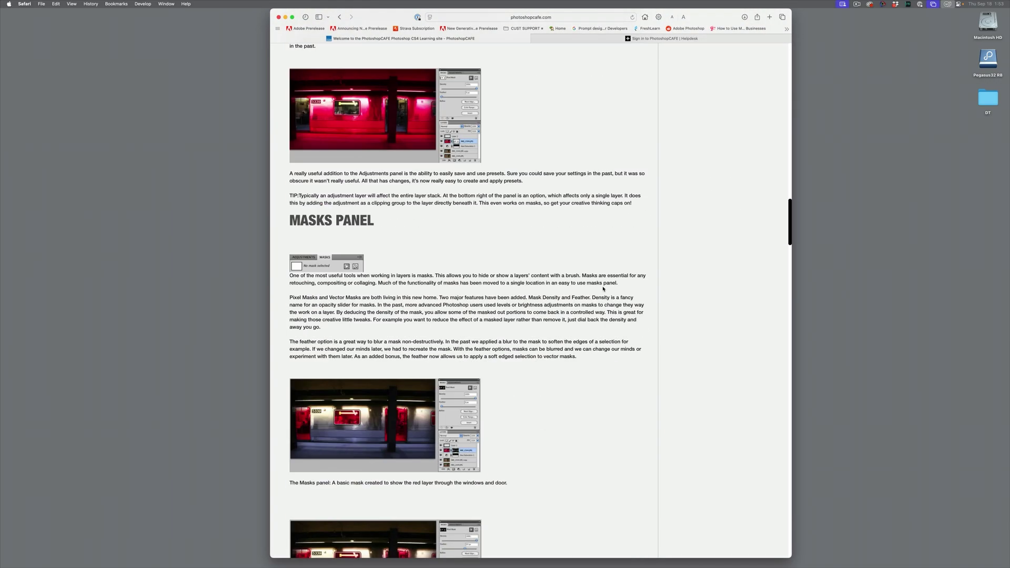
scroll(603, 289, "down", 5)
scroll(604, 289, "down", 5)
key("super+Up")
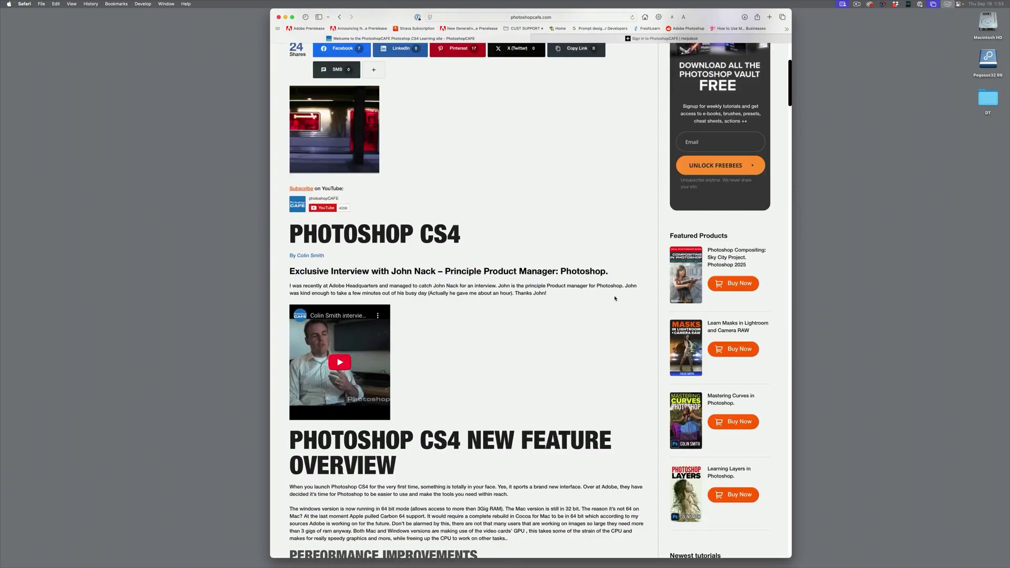
left_click(340, 18)
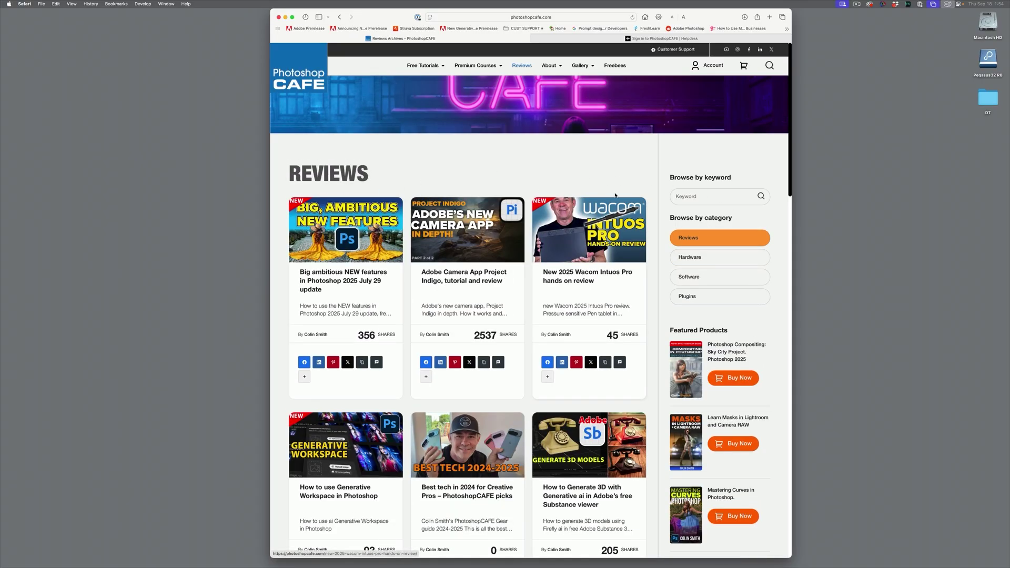
- Visit the Hardware reviews archive, then the Help and FAQ page, then Colin Smith's artwork Gallery
left_click(702, 259)
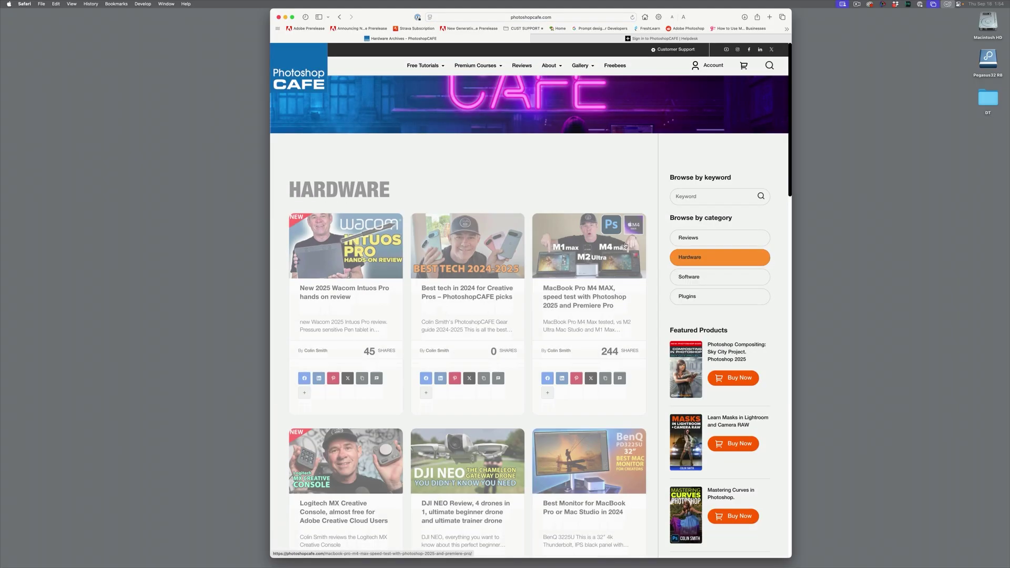
scroll(371, 265, "down", 1)
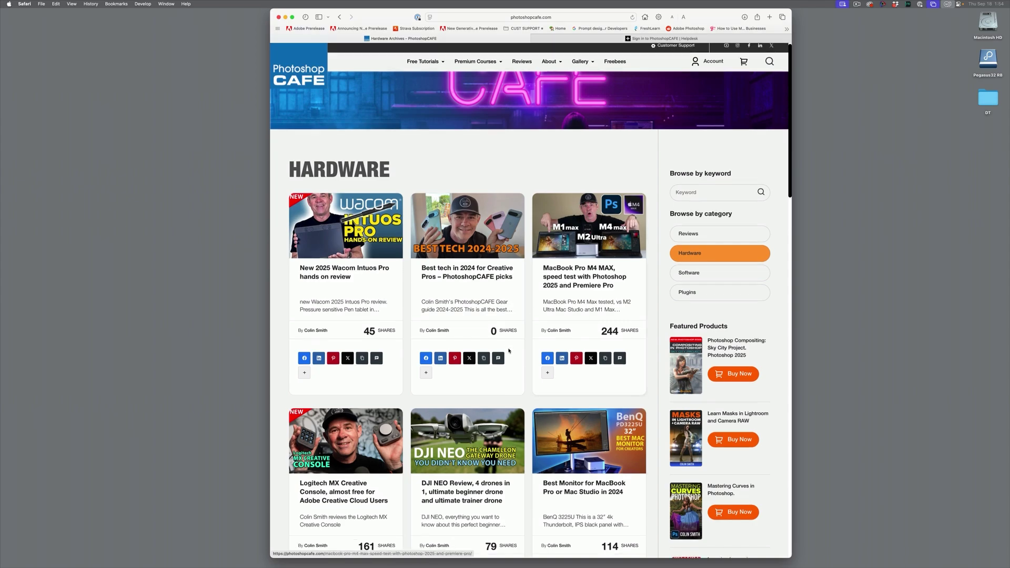
scroll(518, 354, "down", 5)
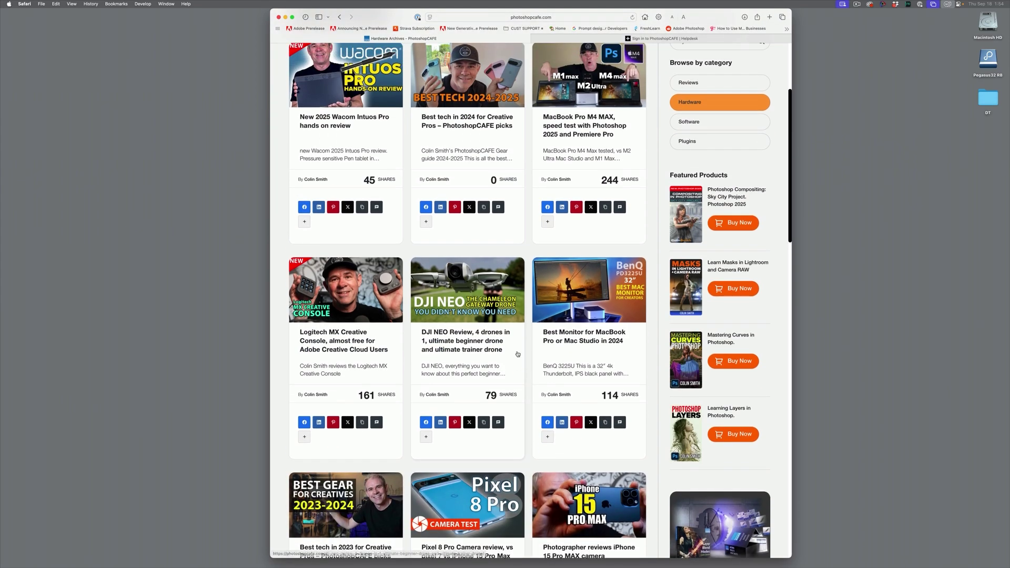
scroll(518, 354, "down", 3)
scroll(474, 340, "down", 1)
scroll(387, 310, "down", 3)
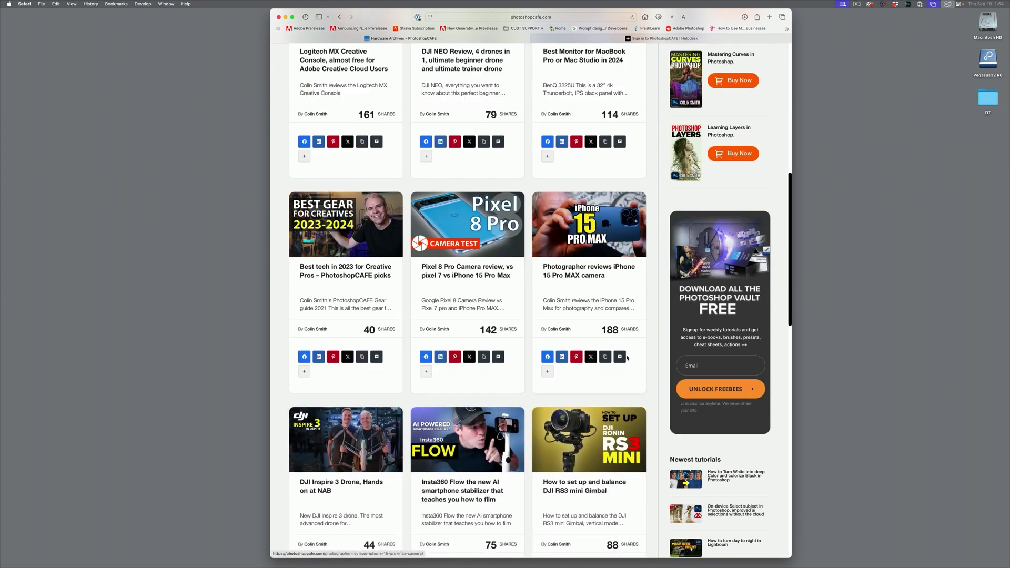
scroll(340, 388, "down", 2)
scroll(576, 380, "up", 15)
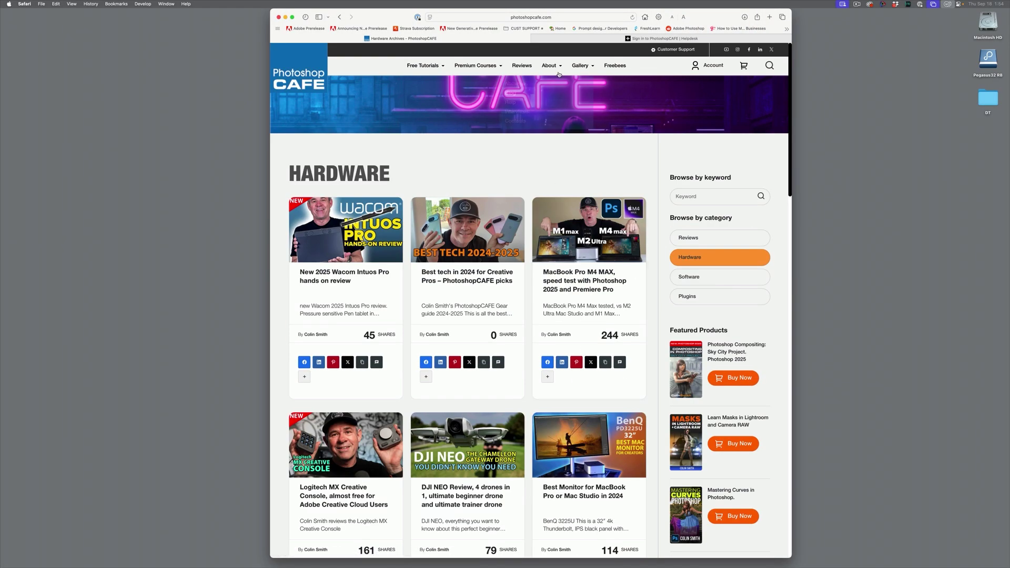
mouse_move(549, 65)
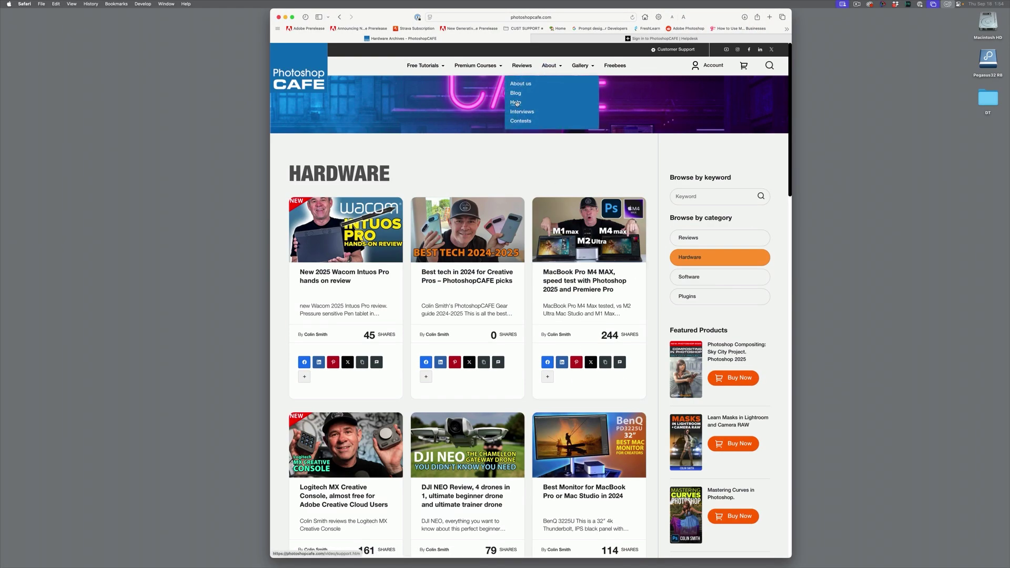
left_click(515, 103)
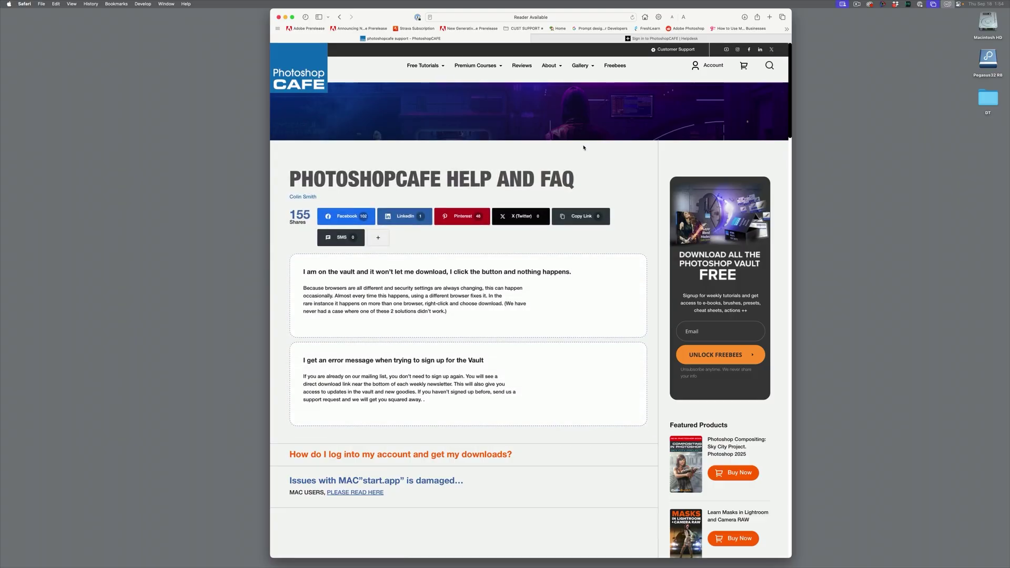
scroll(585, 188, "down", 5)
scroll(584, 188, "down", 2)
scroll(584, 189, "down", 2)
scroll(585, 186, "up", 6)
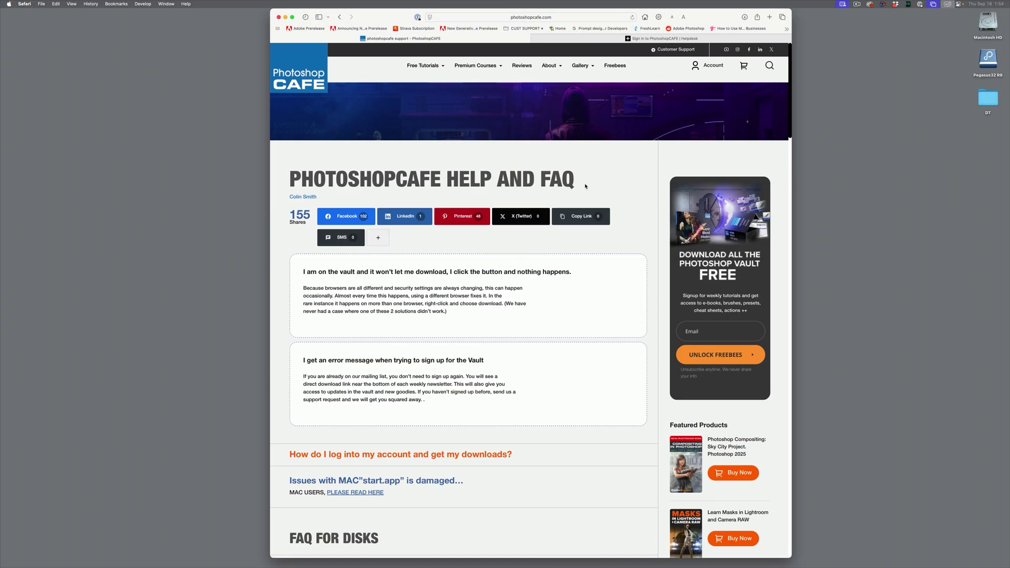
left_click(581, 66)
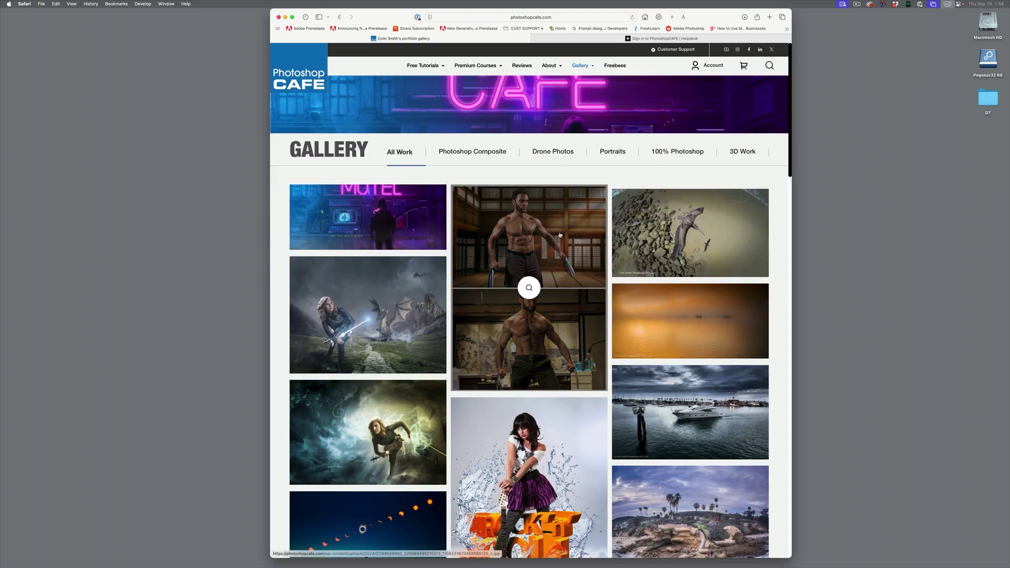
scroll(526, 284, "down", 3)
scroll(525, 238, "down", 3)
scroll(537, 221, "up", 4)
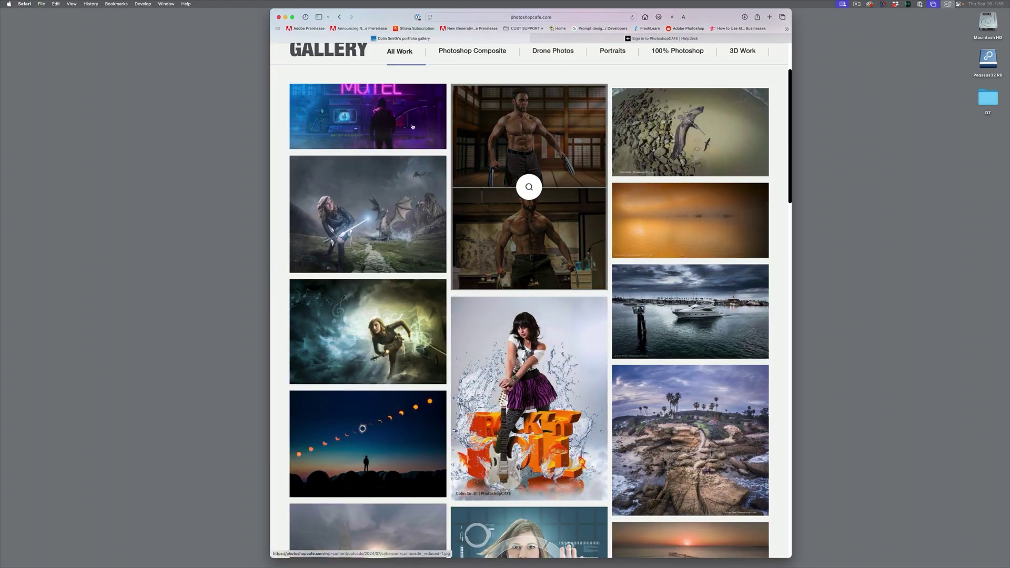
scroll(536, 206, "up", 1)
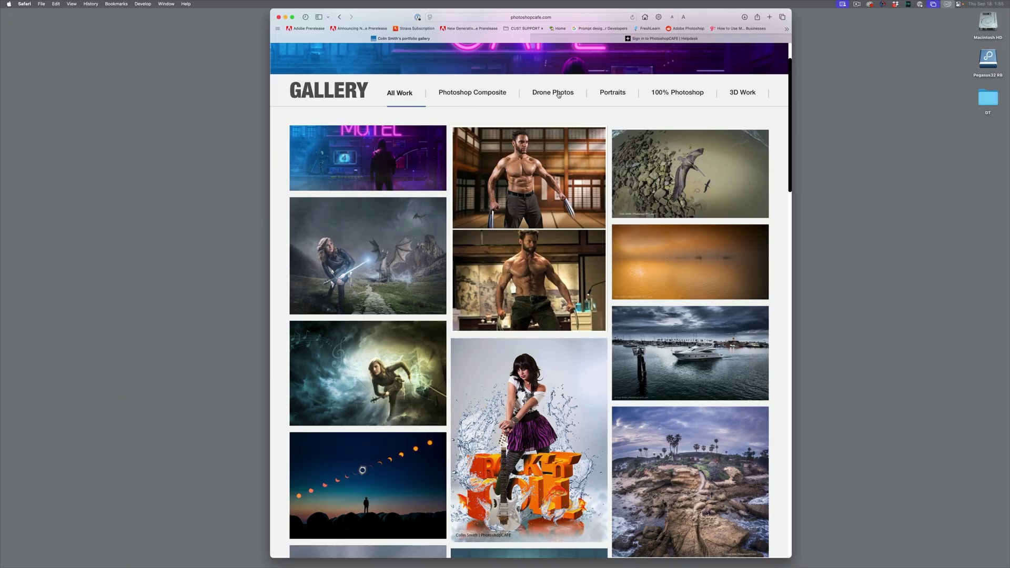
- Browse 100% Photoshop artwork in the lightbox through the Nokia image, then Photoshop Composite, then Tutorials
left_click(661, 92)
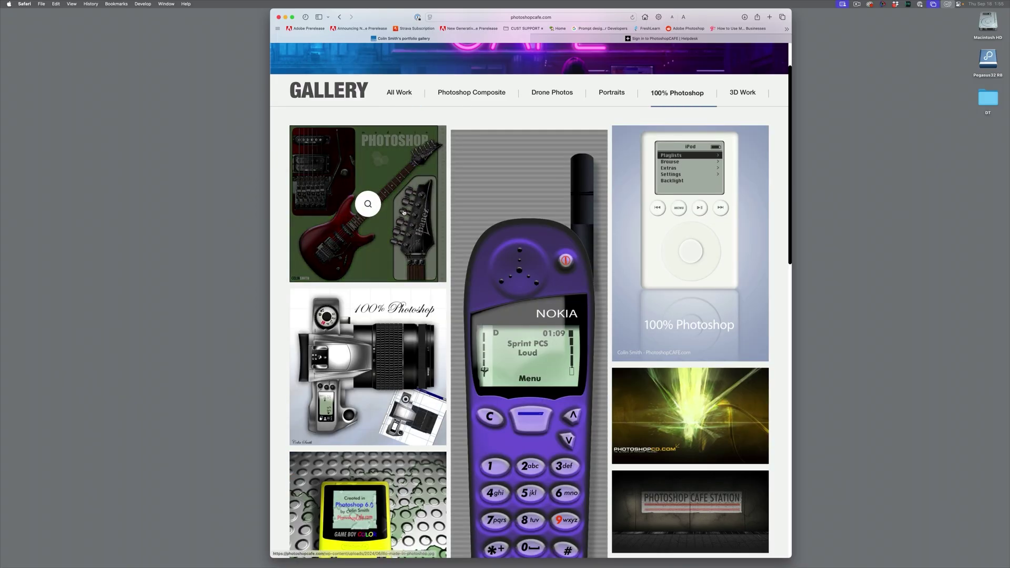
left_click(410, 212)
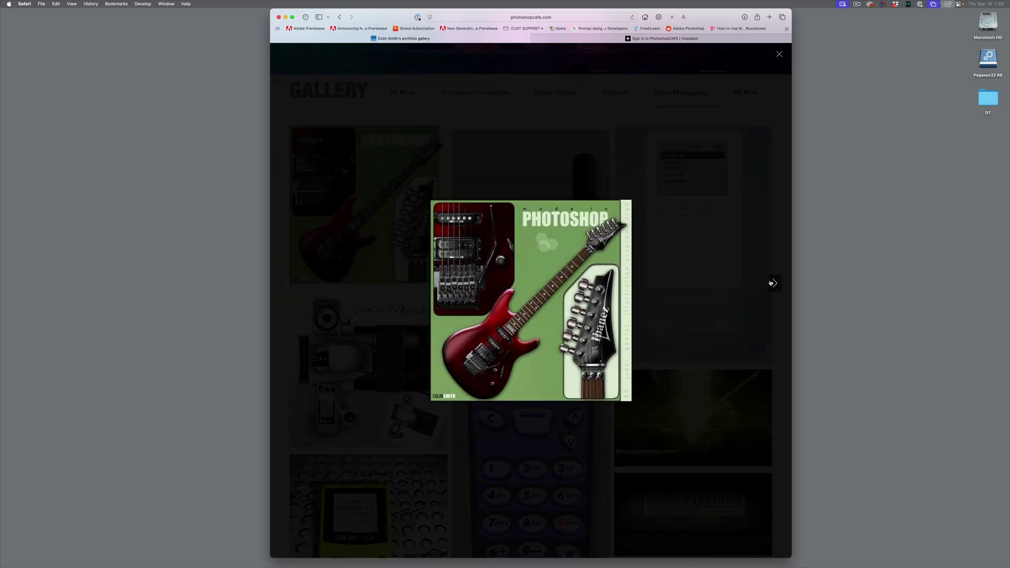
left_click(772, 283)
left_click(772, 282)
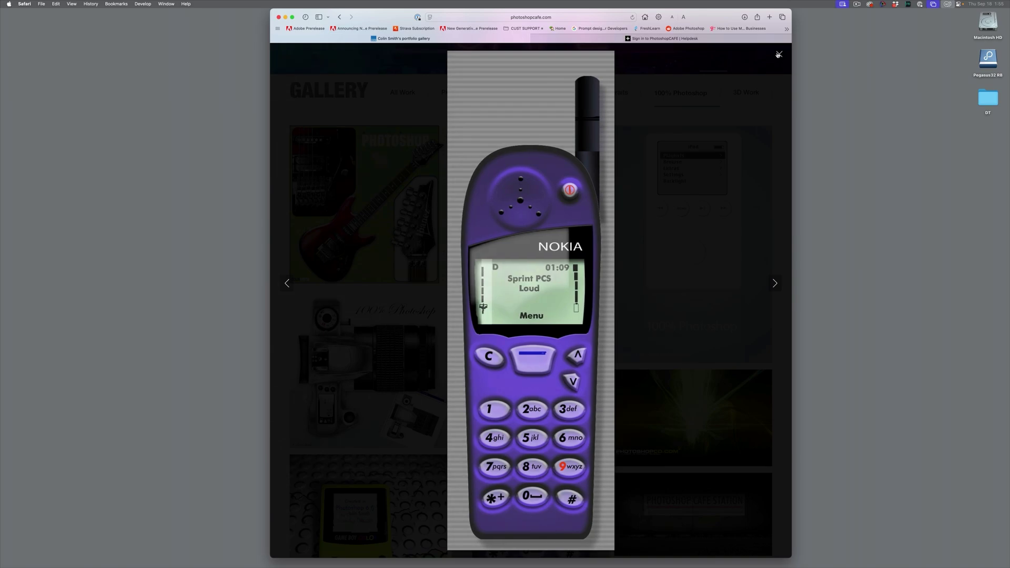
left_click(779, 54)
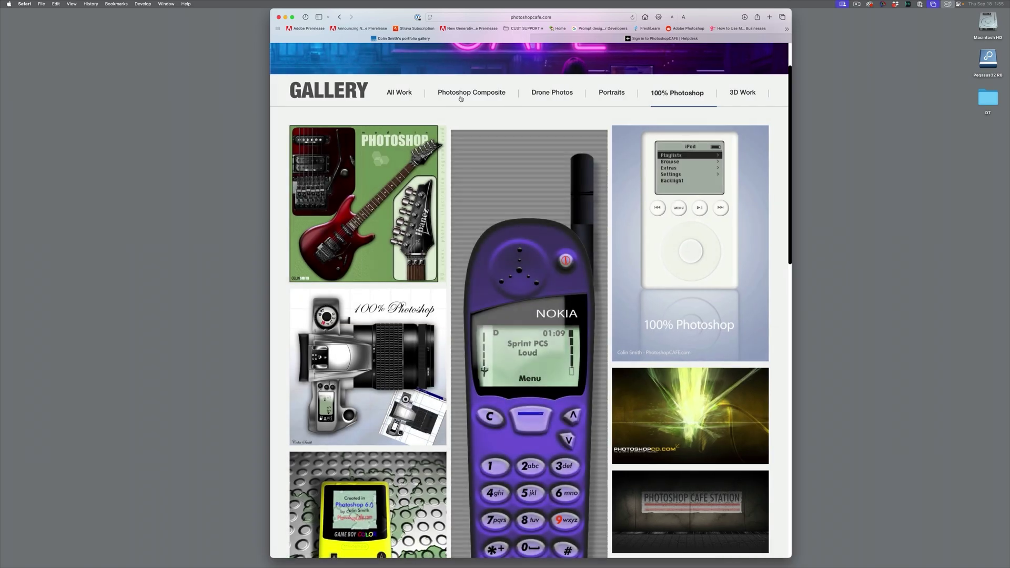
left_click(461, 98)
scroll(679, 236, "up", 2)
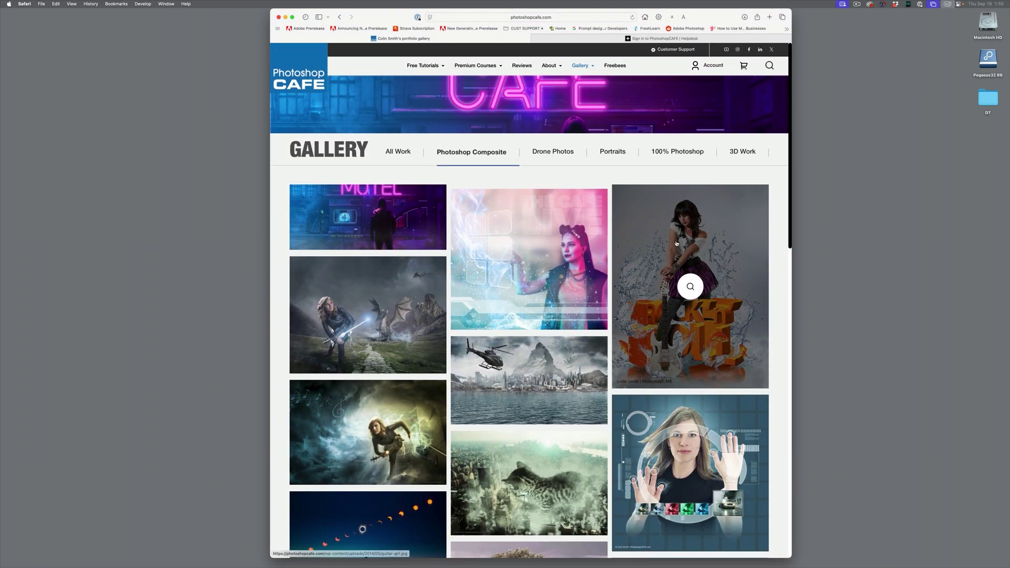
left_click(401, 111)
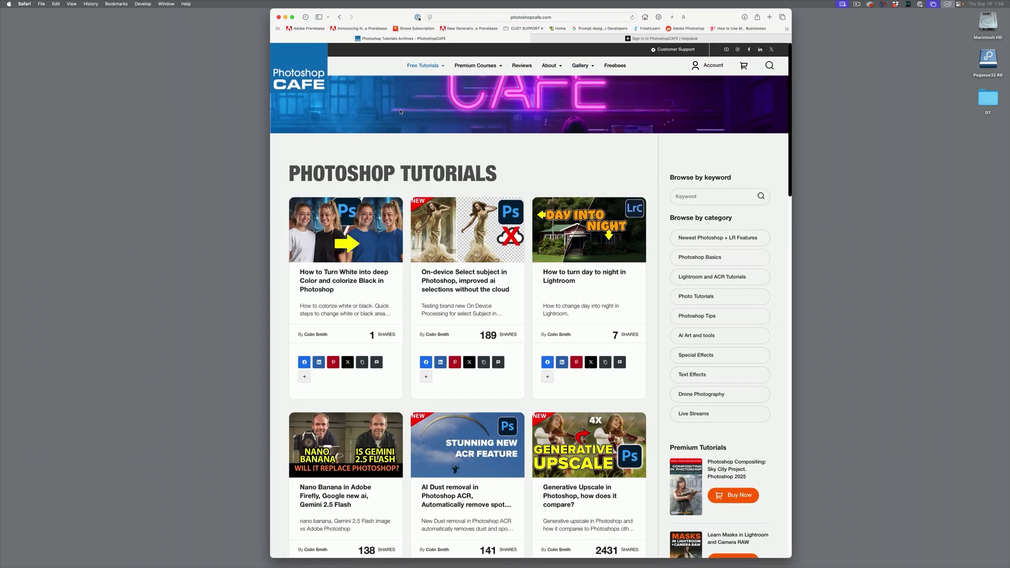
- Reload the Photoshop Tutorials archive, then open Premium Courses and the Sky City compositing course page
left_click(414, 65)
left_click(479, 66)
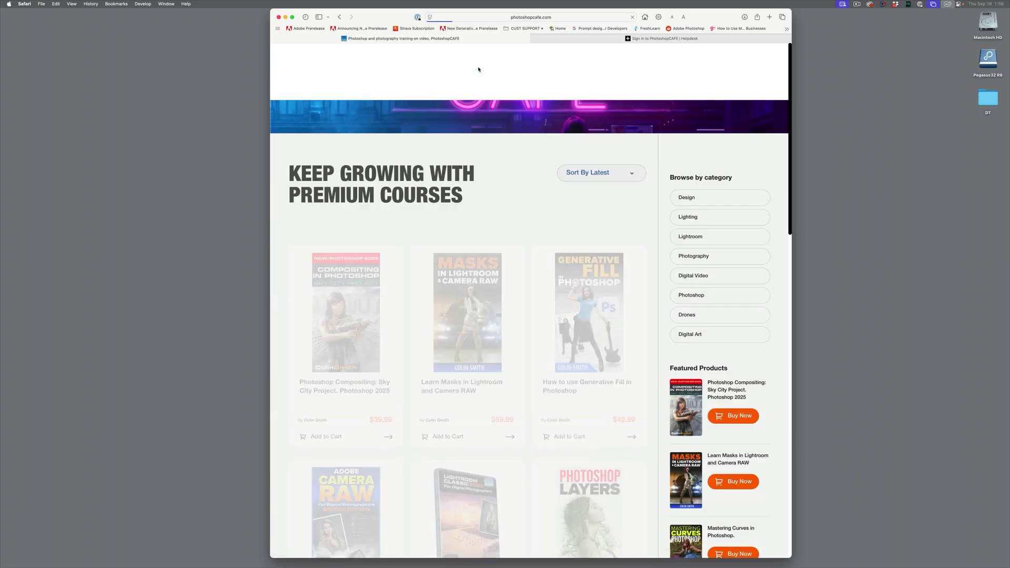
scroll(472, 164, "down", 1)
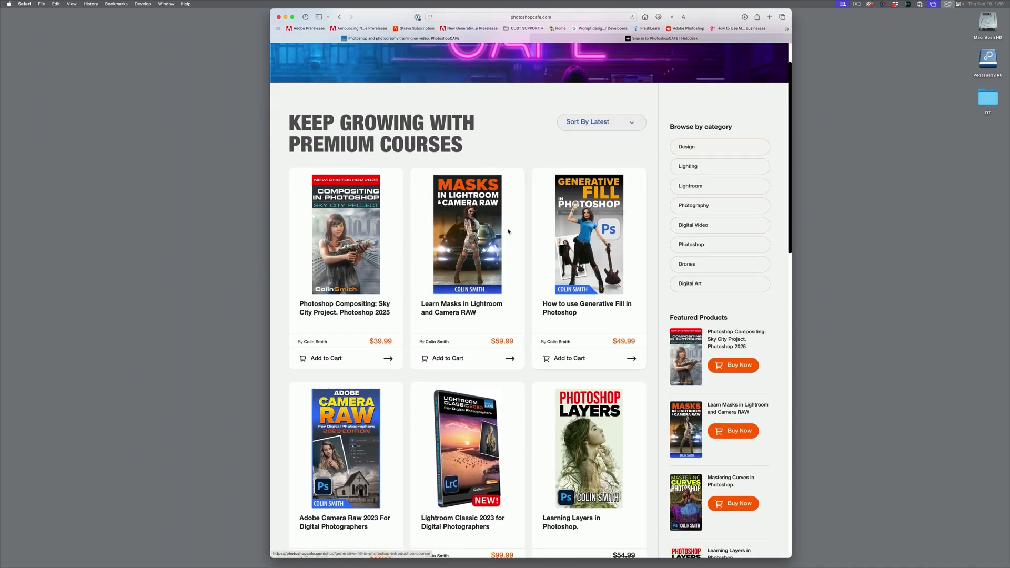
left_click(356, 227)
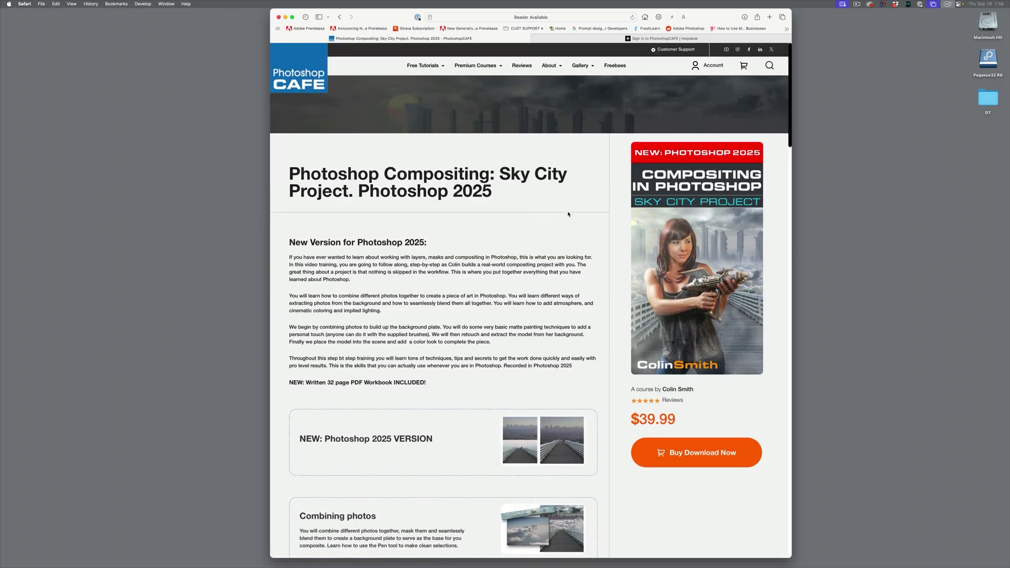
scroll(540, 213, "down", 1)
scroll(536, 211, "down", 3)
scroll(535, 208, "down", 2)
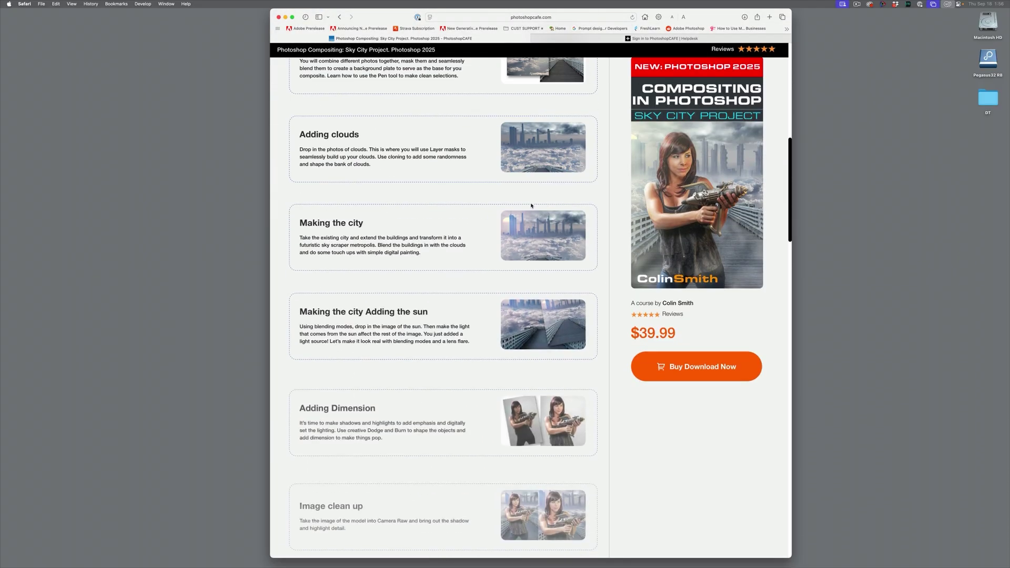
scroll(532, 205, "down", 4)
scroll(531, 205, "down", 4)
scroll(531, 205, "down", 4)
scroll(531, 206, "down", 2)
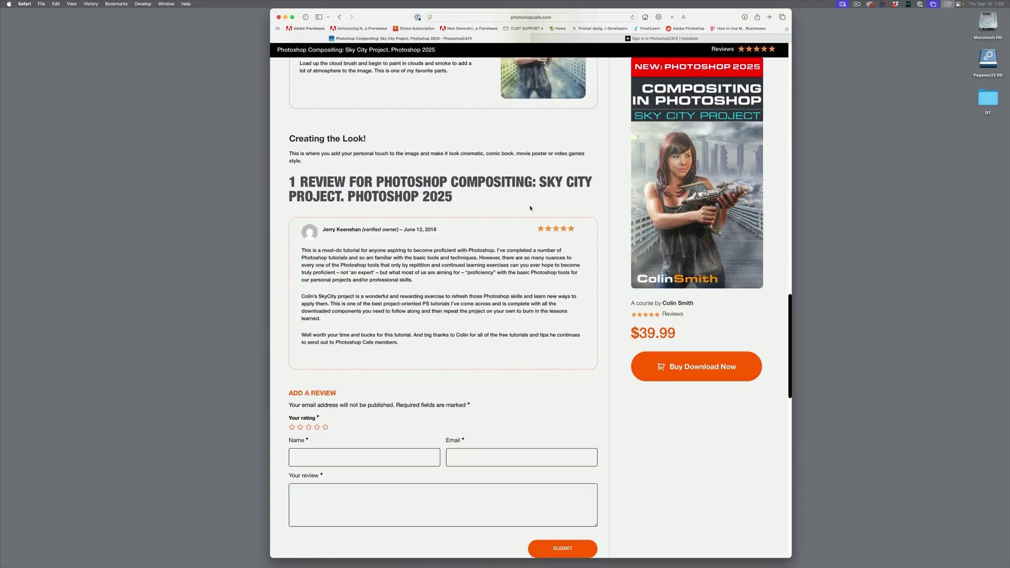
scroll(531, 206, "down", 1)
scroll(358, 312, "up", 10)
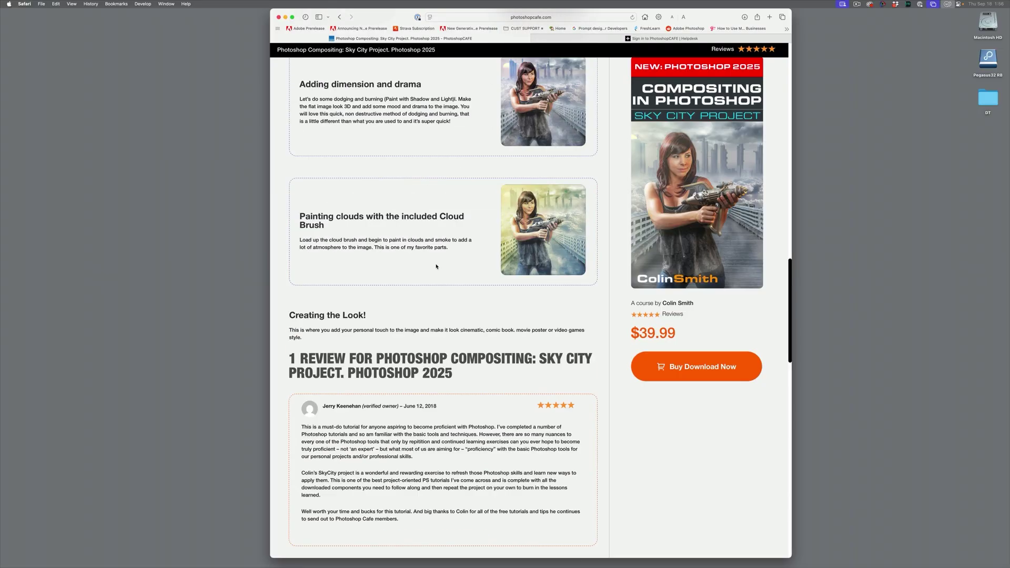
scroll(358, 313, "up", 10)
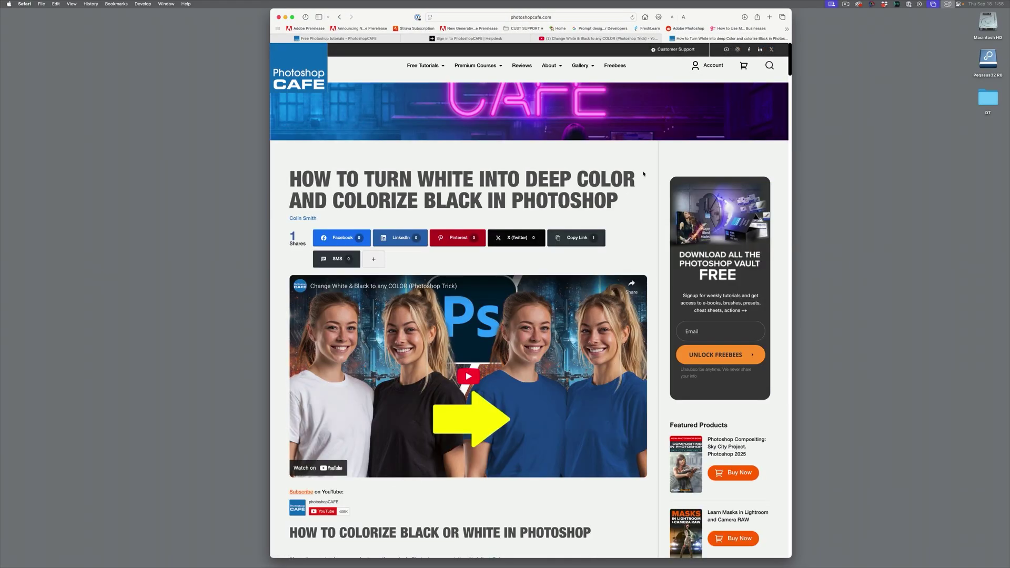